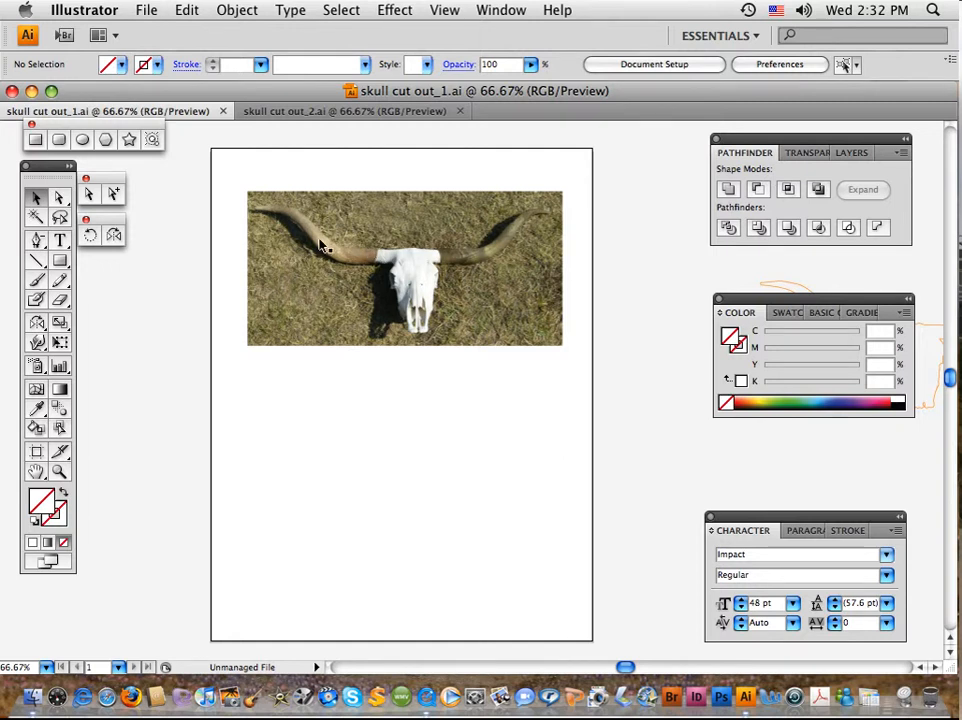
Choose the Pen tool and set an orange stroke (C 0, M 51.37, Y 100, K 0) with no fill
click(42, 246)
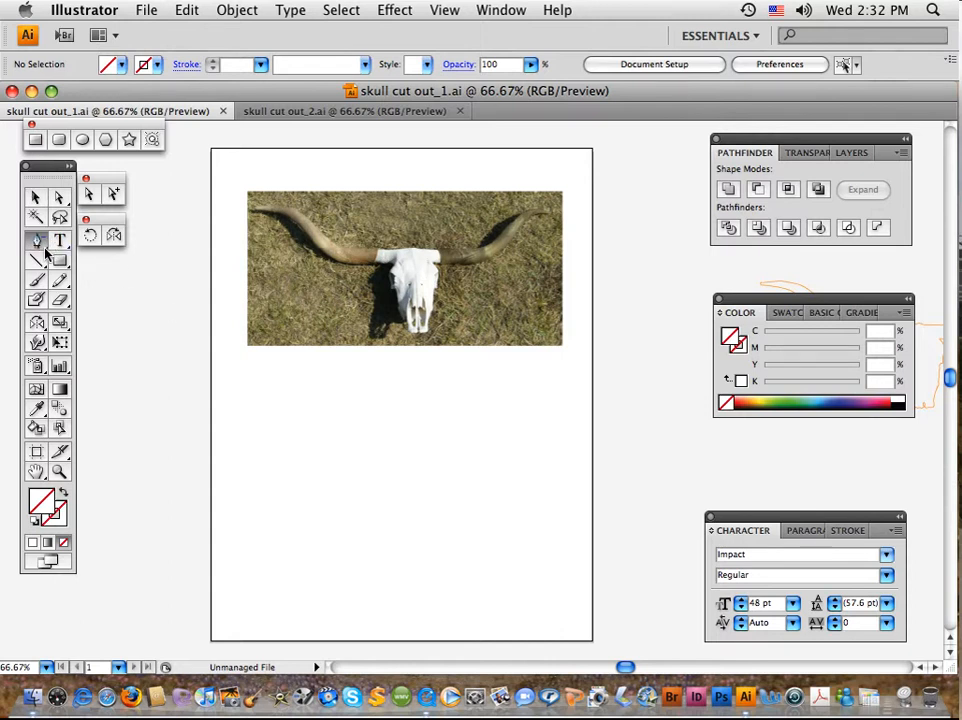
drag(44, 248, 103, 247)
click(62, 515)
click(758, 401)
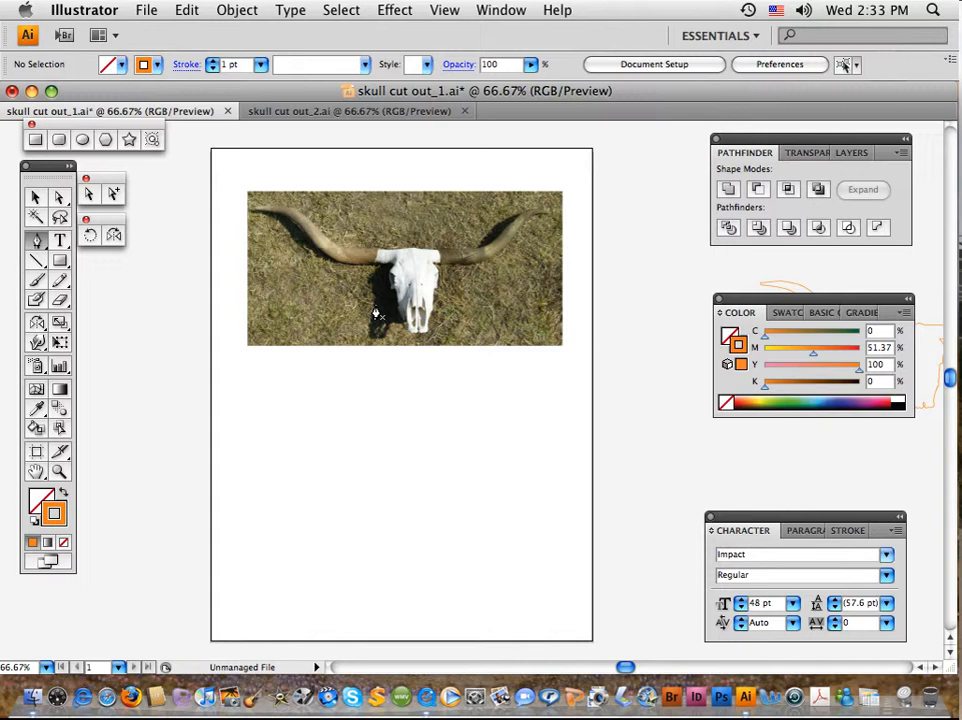
Start a Pen path where the left horn's upper edge meets the white skull and trace the skull's top edge past the small notch
click(57, 473)
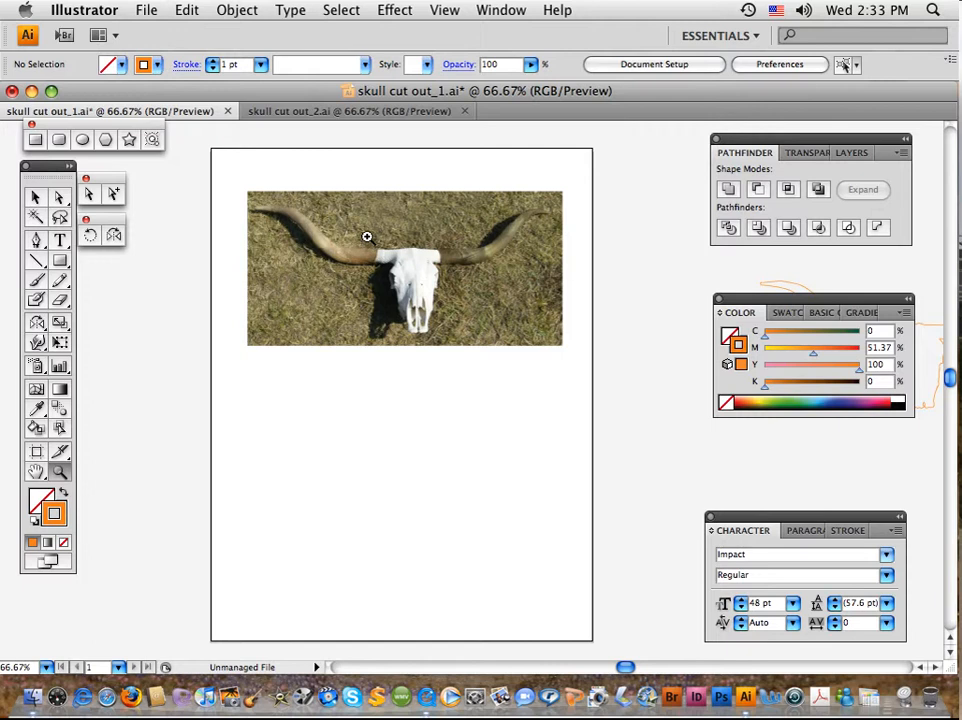
drag(362, 231, 400, 286)
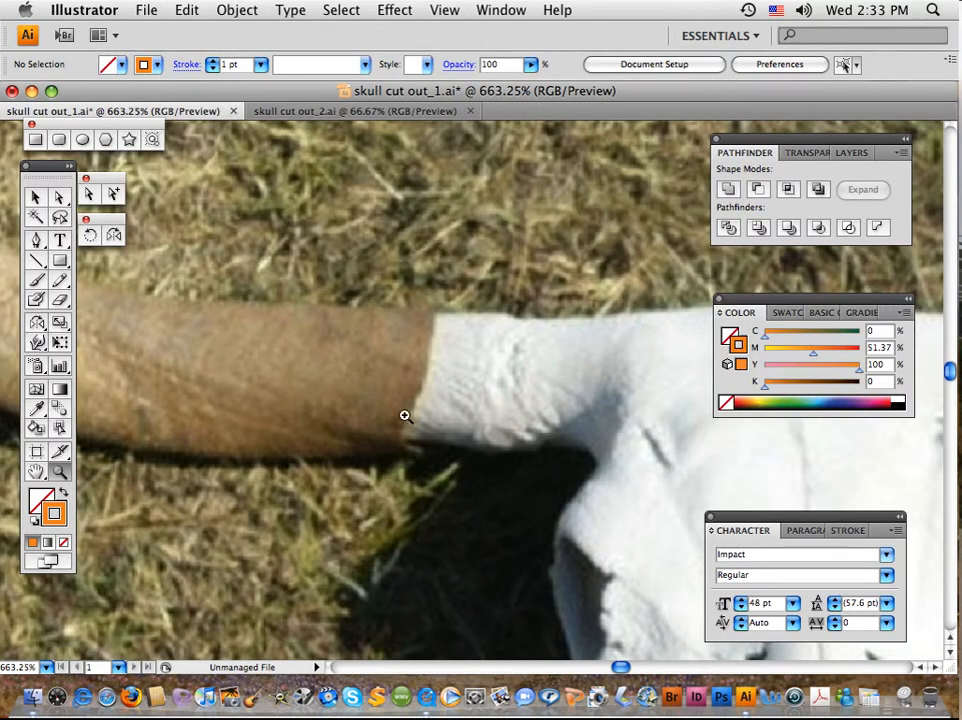
key(space)
key(space)
drag(479, 407, 286, 369)
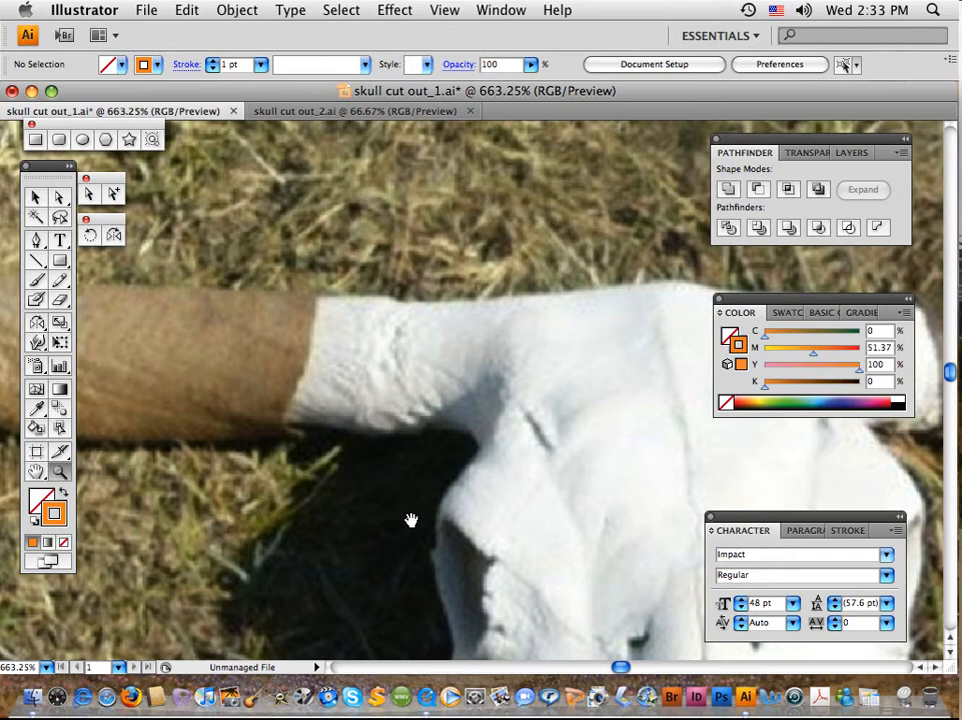
drag(410, 517, 388, 215)
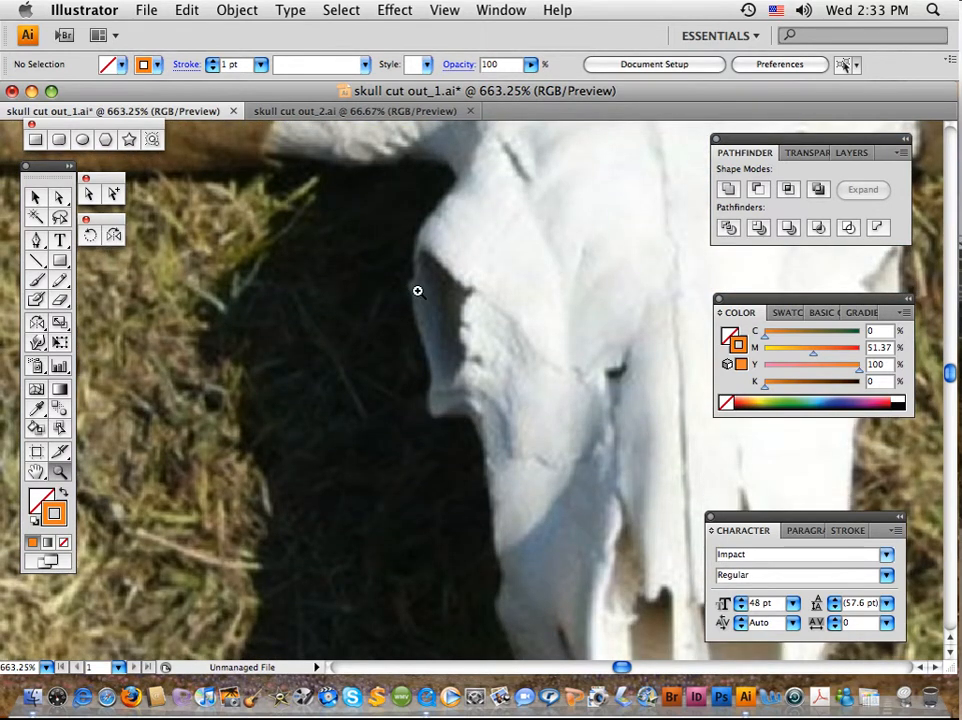
drag(484, 304, 451, 602)
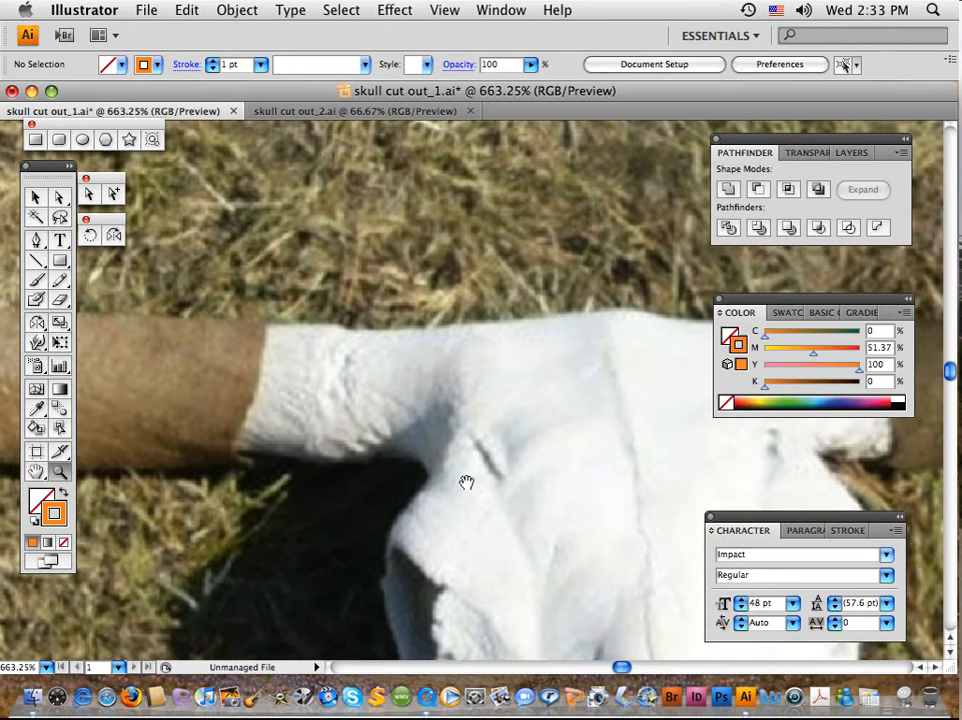
drag(449, 431, 465, 459)
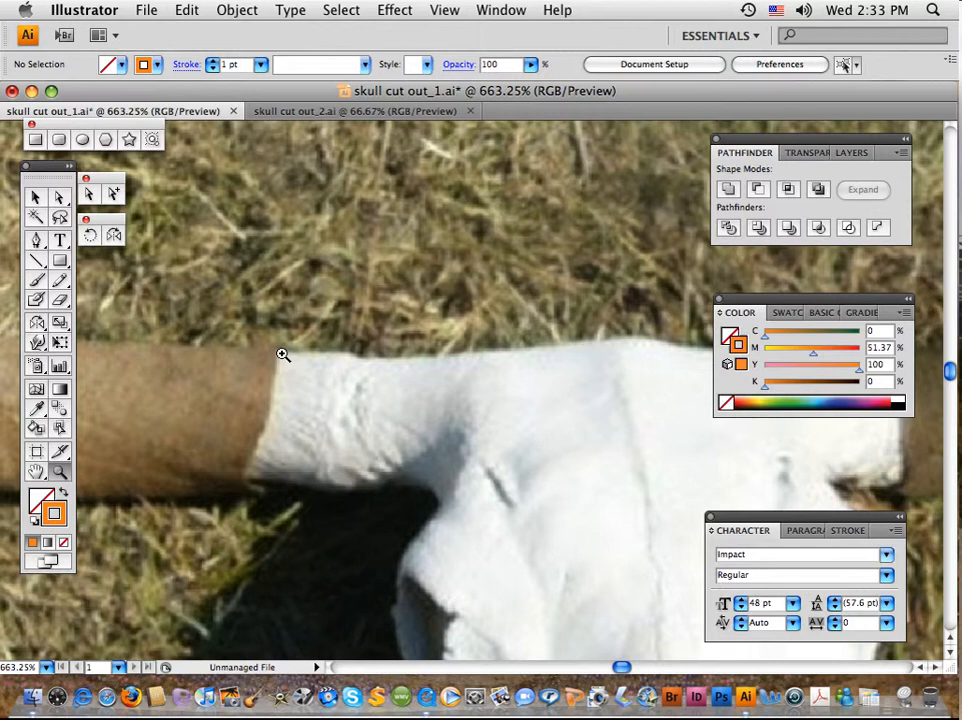
click(36, 241)
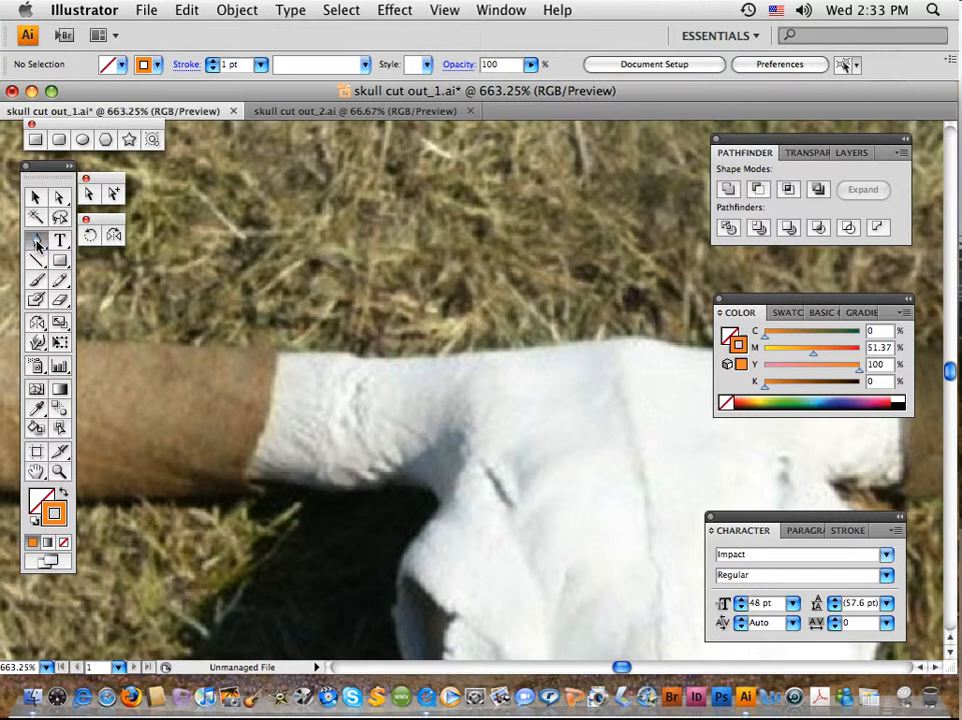
click(277, 356)
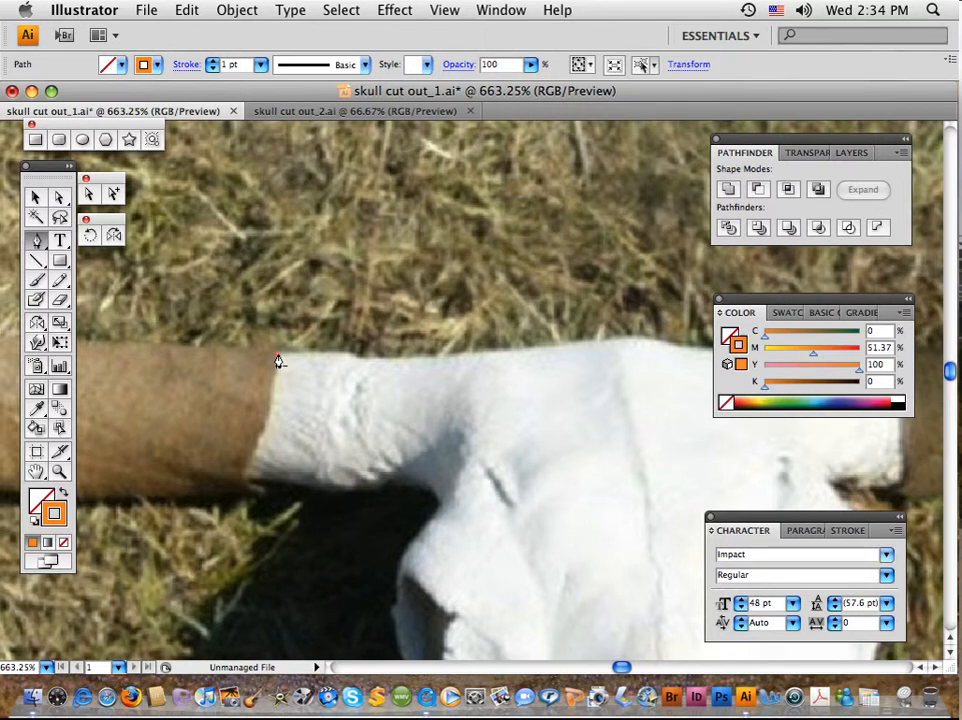
click(345, 354)
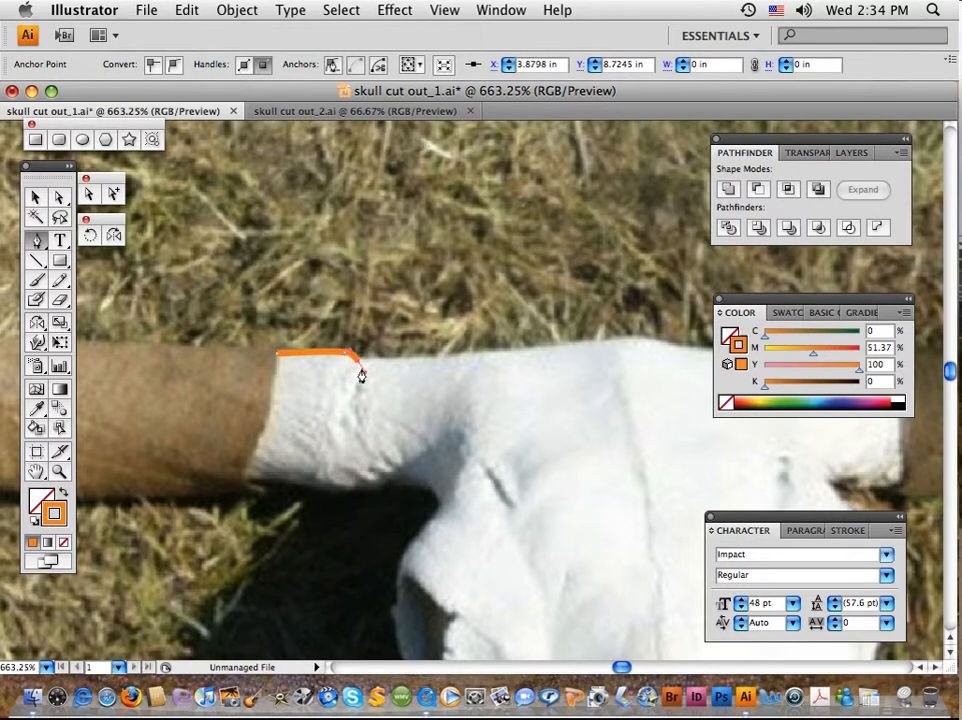
click(358, 368)
drag(450, 359, 455, 359)
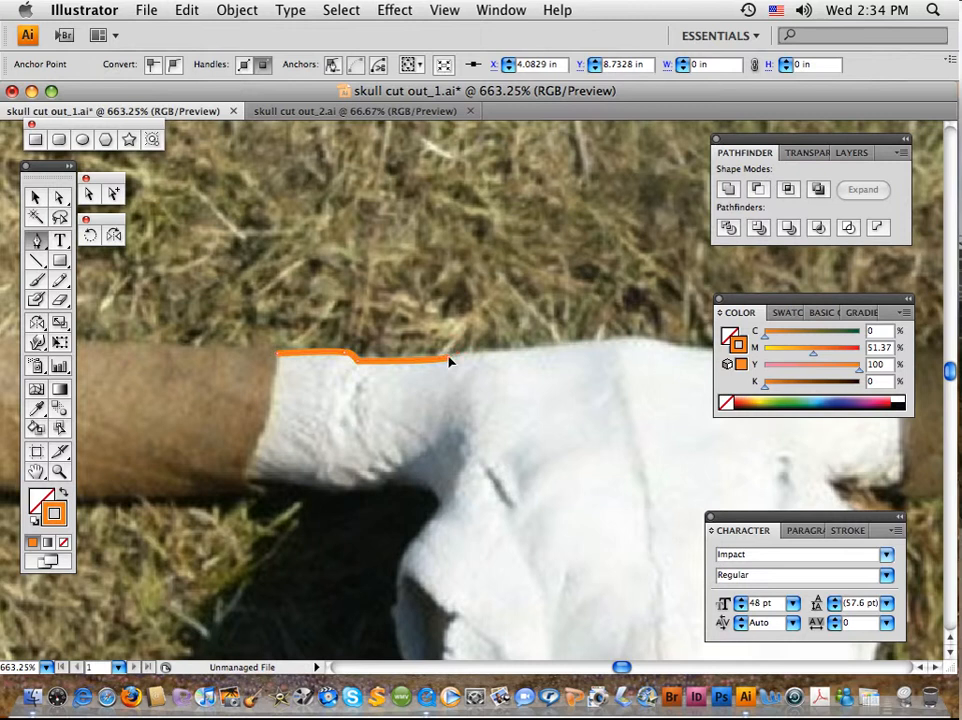
Continue the outline along the rising top edge of the skull and curve it over the crown
click(505, 350)
click(518, 351)
drag(519, 352, 519, 351)
click(531, 350)
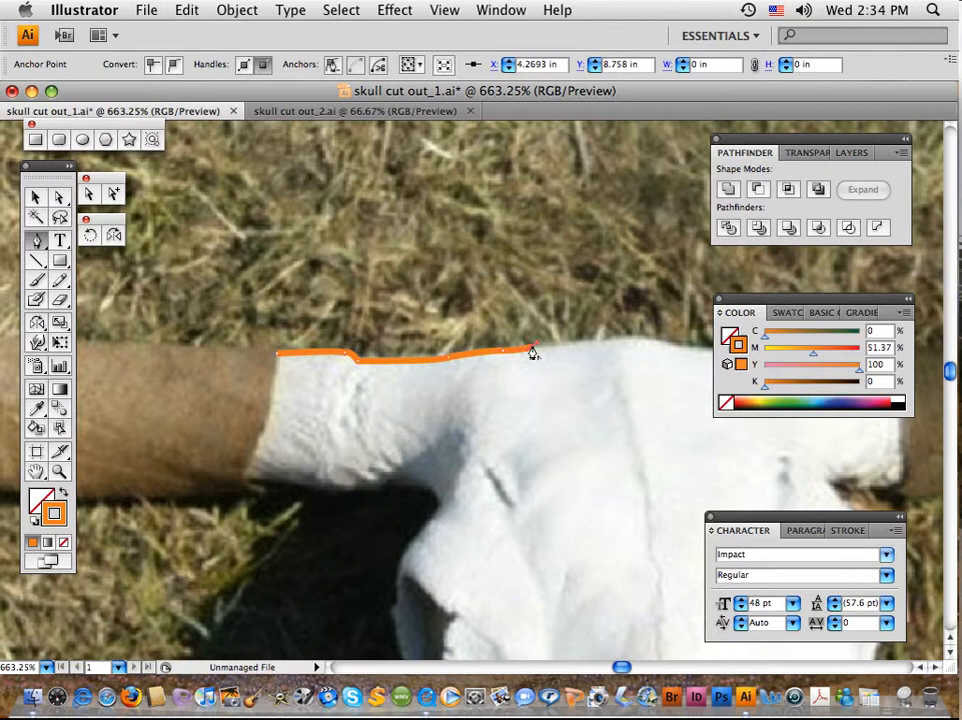
drag(599, 340, 600, 343)
click(591, 343)
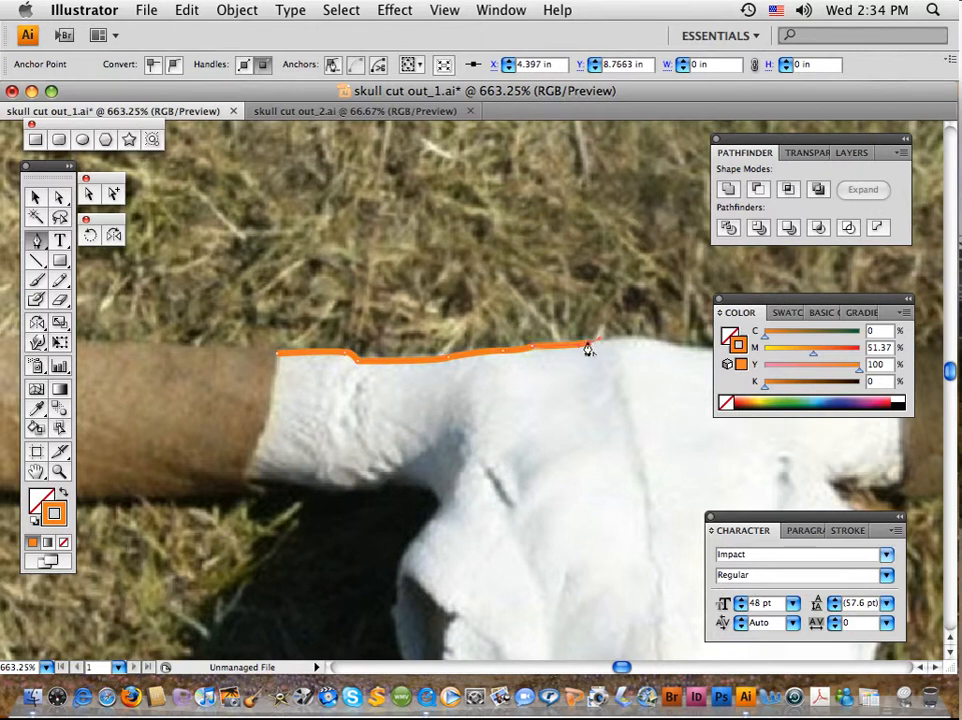
drag(661, 341, 686, 358)
Trace the skull's top edge from the crown to the base of the right horn, stepping up onto the horn
drag(636, 300, 285, 244)
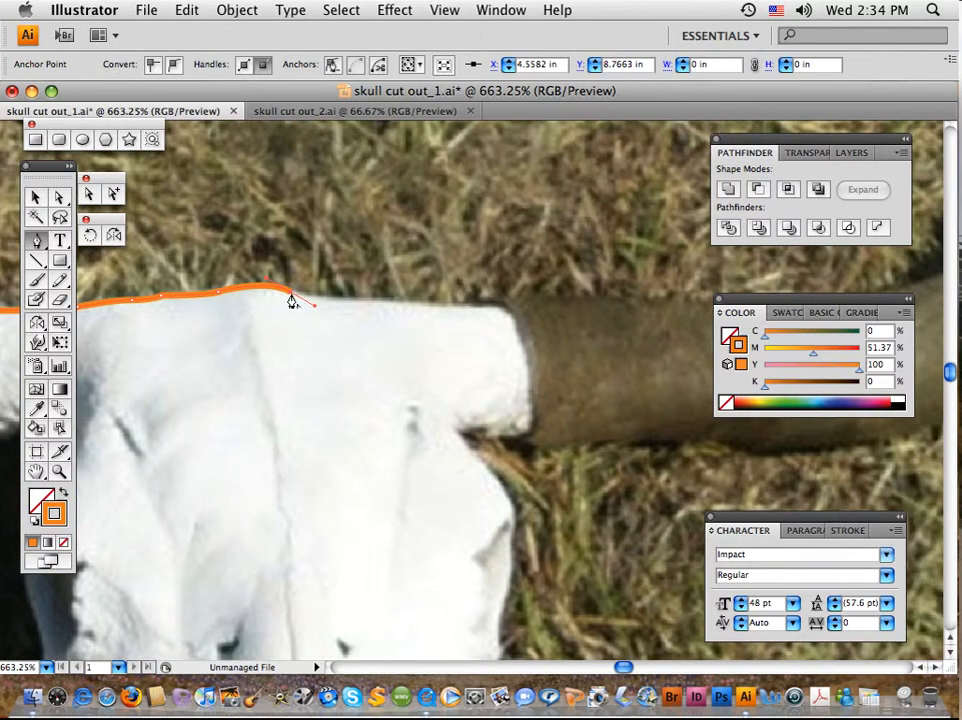
click(291, 293)
drag(399, 298, 491, 305)
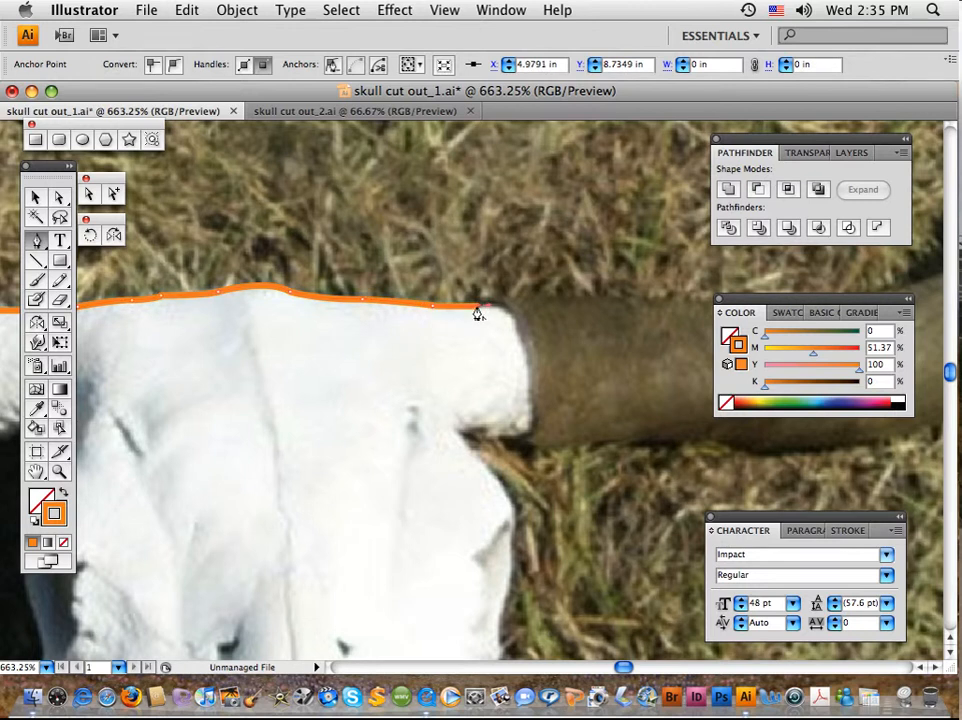
click(478, 306)
drag(503, 295, 520, 298)
Extend the outline along the upper edge of the right horn's straight dark section, undoing a misplaced anchor
drag(651, 296, 678, 298)
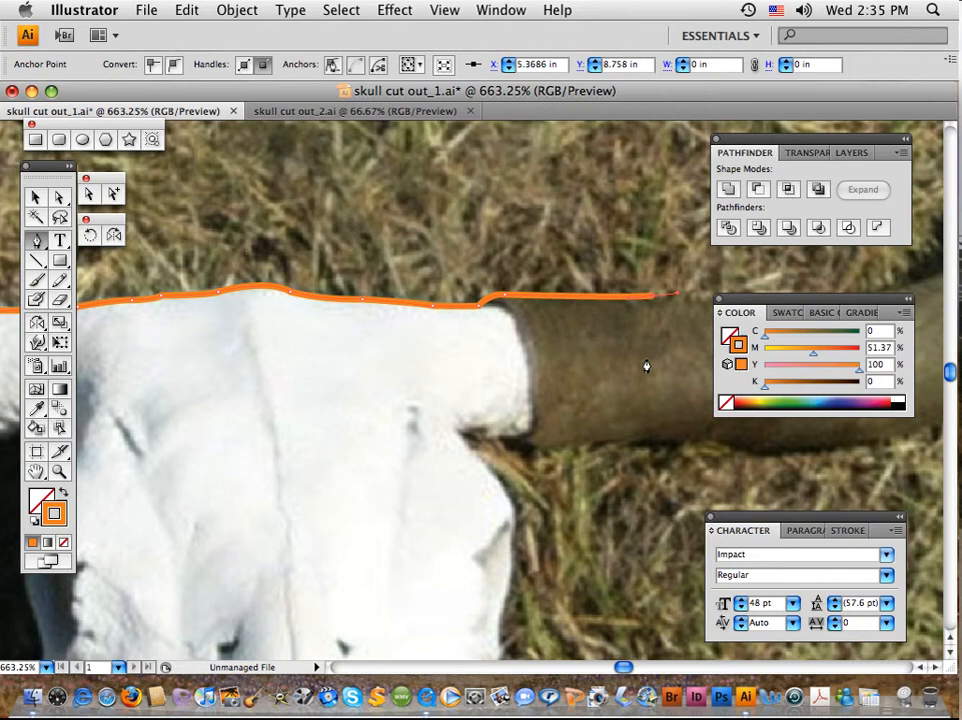
drag(644, 365, 353, 376)
drag(424, 364, 302, 364)
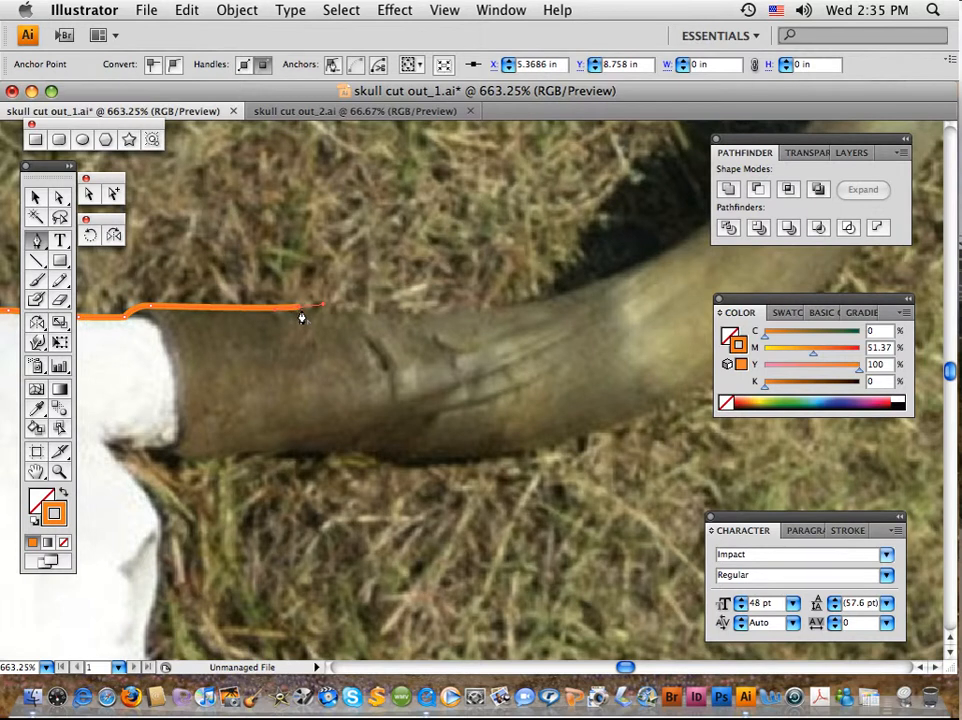
click(300, 309)
click(308, 307)
key(super+z)
click(398, 313)
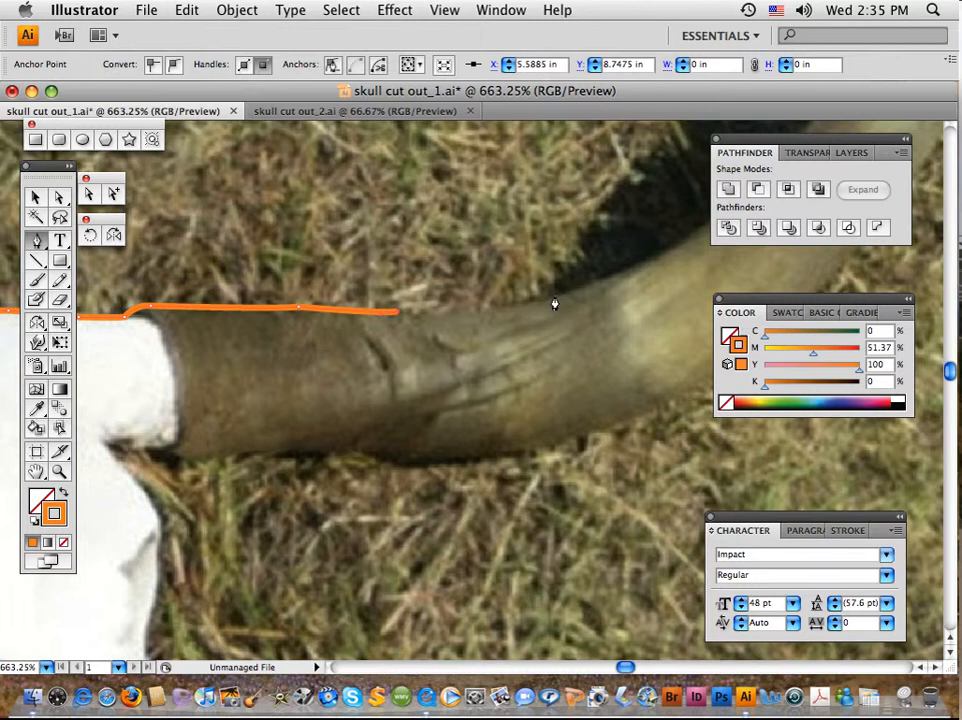
Curve the outline along the right horn's upper edge where it begins to sweep upward beside the shadow
drag(553, 298, 207, 395)
key(space)
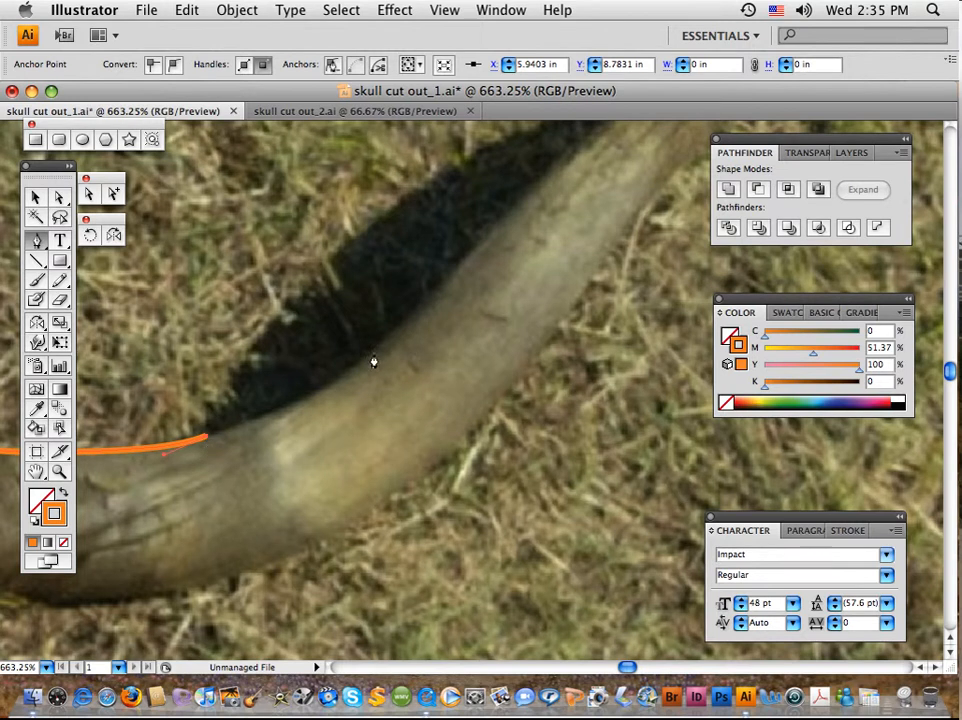
click(264, 416)
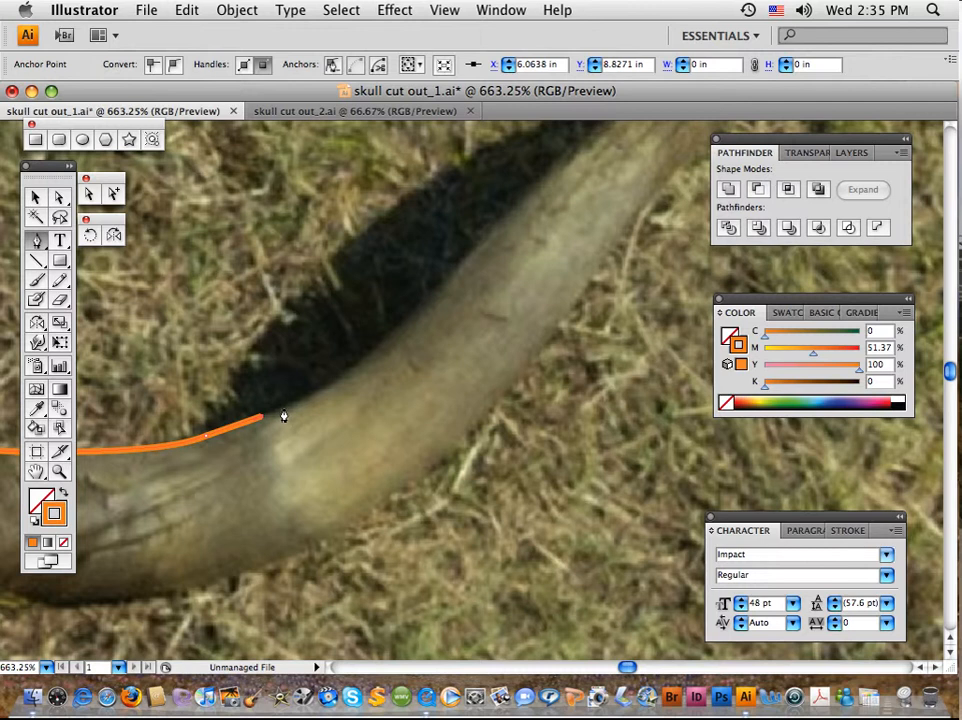
click(285, 407)
mouse_move(432, 291)
mouse_down()
mouse_move(460, 268)
mouse_move(468, 241)
mouse_up()
click(432, 295)
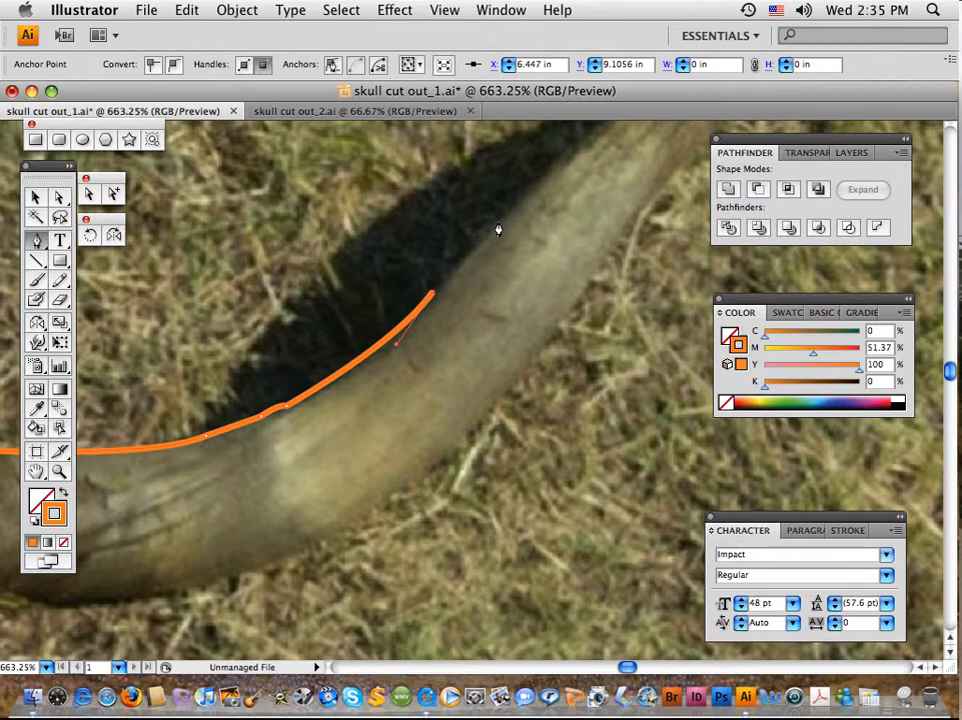
Trace the steep upper part of the right horn and curve the path over its bend towards the tip
drag(510, 212, 333, 457)
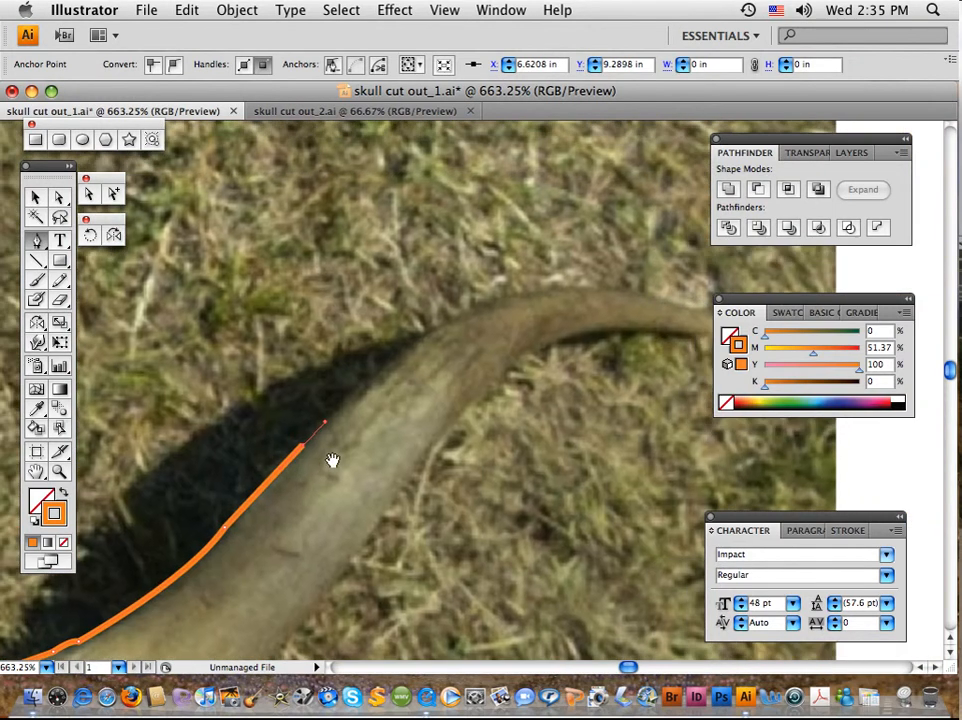
click(303, 455)
drag(421, 338, 453, 320)
click(422, 338)
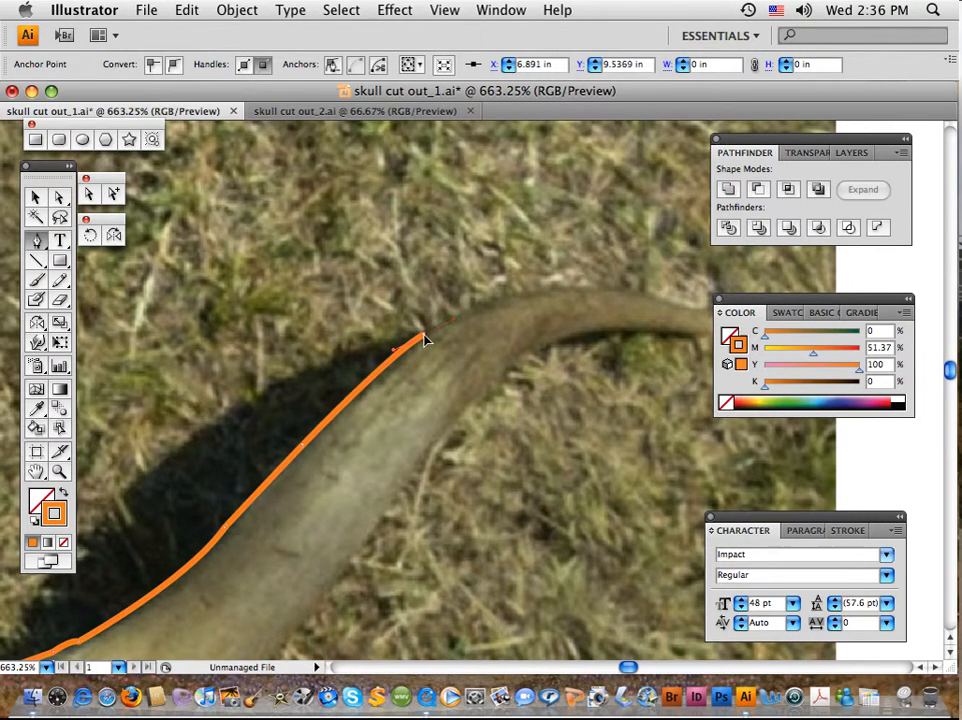
drag(546, 292, 296, 335)
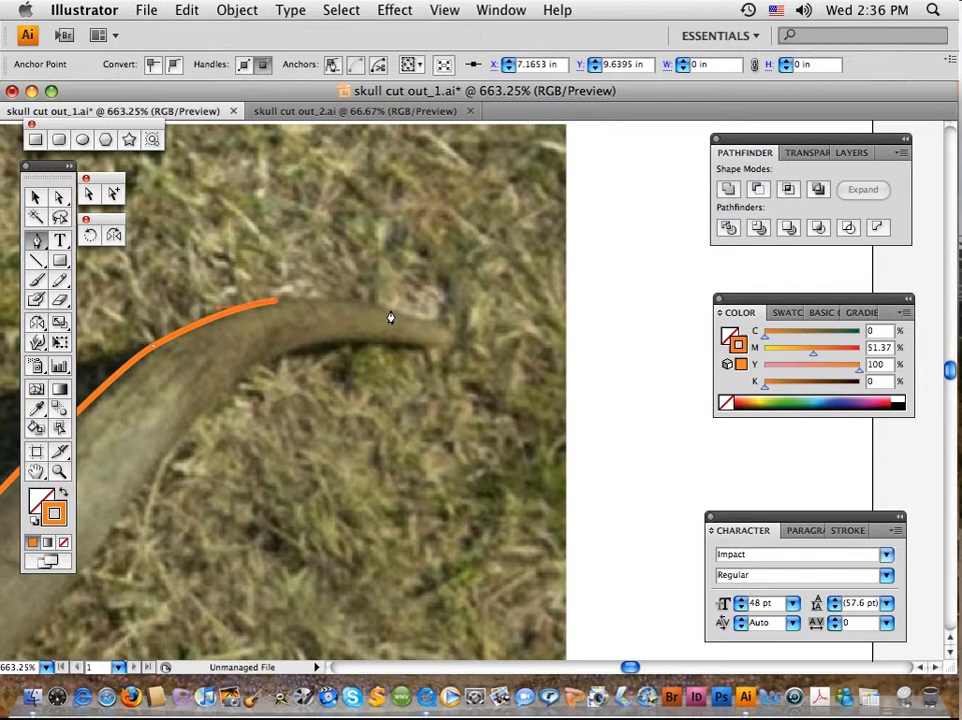
Carry the outline around the right horn's tip, turning it back onto the underside
drag(401, 313, 440, 326)
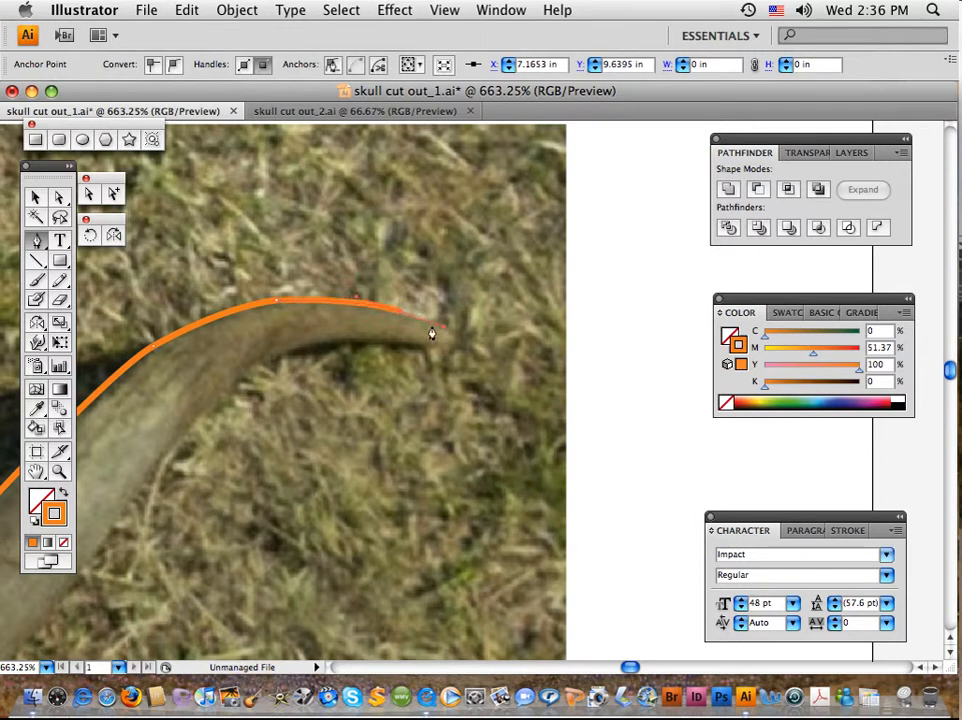
click(399, 315)
click(445, 328)
click(446, 334)
drag(432, 348, 410, 351)
click(434, 350)
Trace the right horn's underside from the tip around the inner bend and down its steep section
mouse_move(300, 350)
mouse_down()
mouse_move(286, 365)
mouse_move(273, 360)
mouse_up()
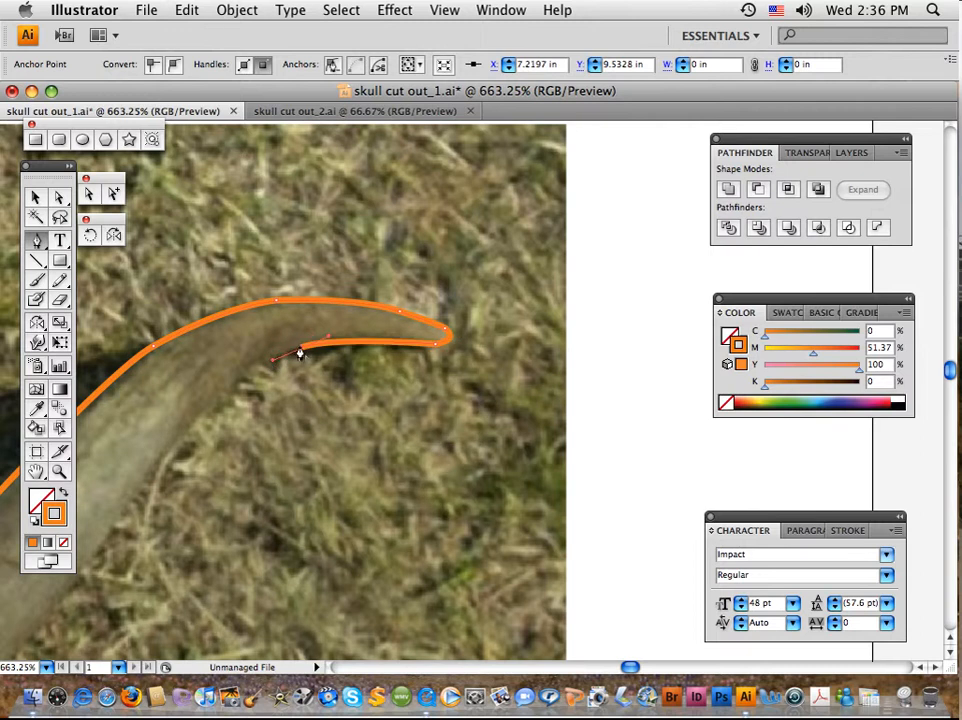
click(300, 354)
drag(156, 467, 71, 586)
key(space)
drag(230, 523, 513, 230)
click(438, 184)
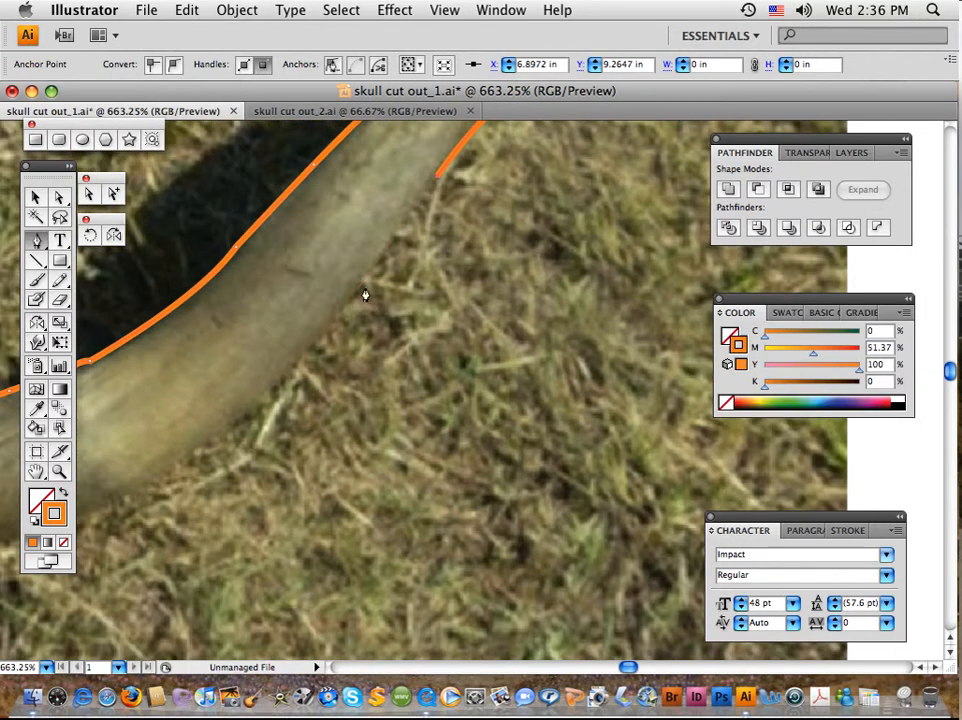
click(311, 350)
click(310, 351)
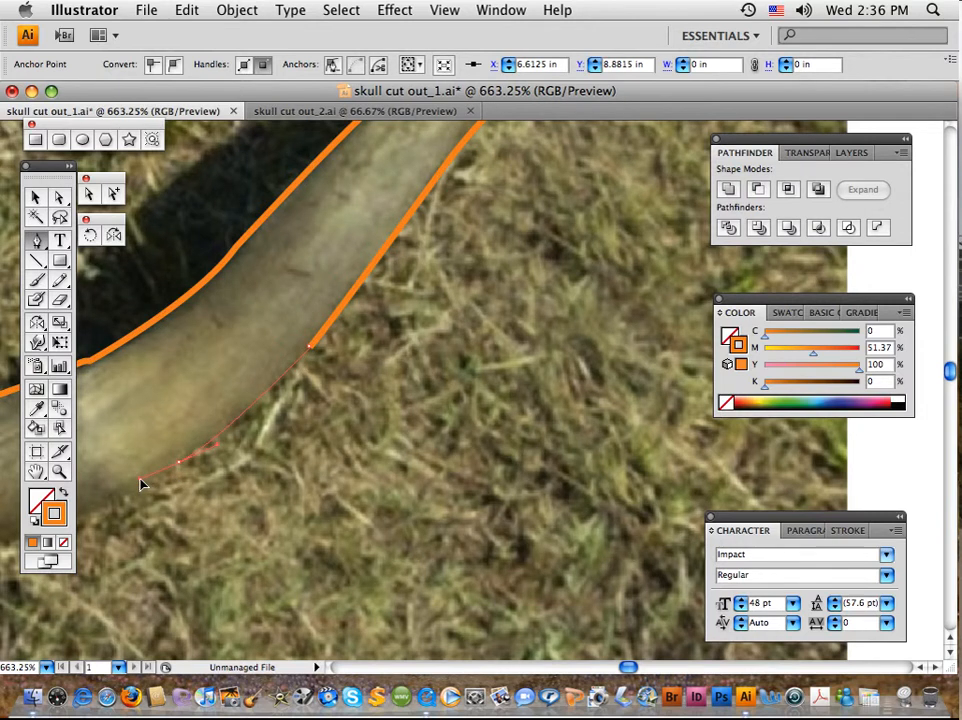
Curve the outline through the lower sweep of the right horn's underside towards the horn's dark base section
drag(198, 530, 539, 266)
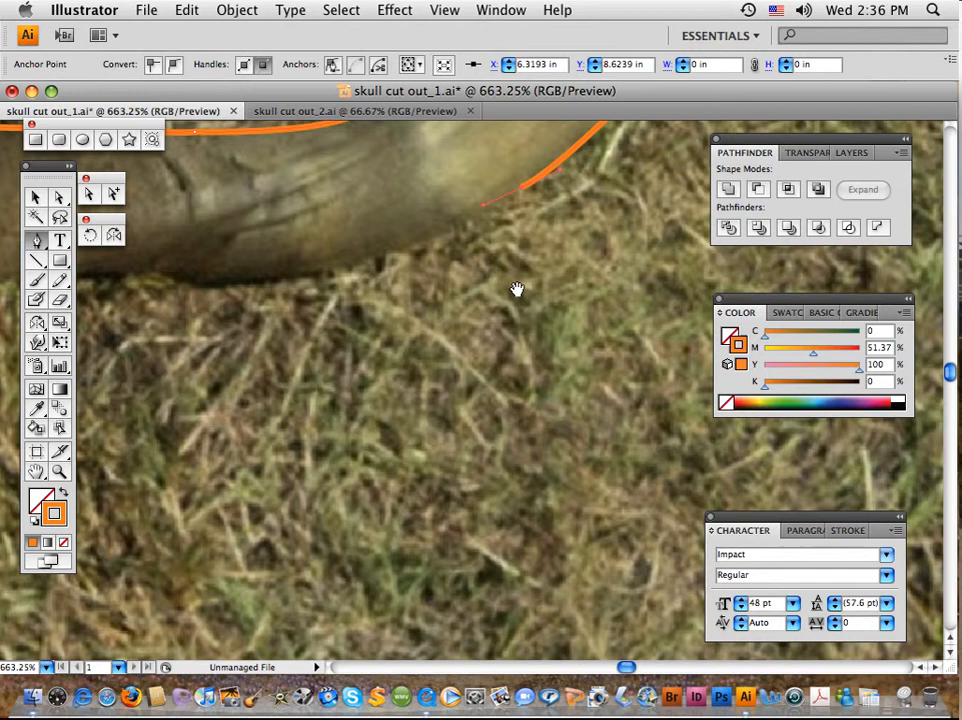
click(521, 193)
drag(303, 273, 190, 287)
drag(319, 357, 655, 387)
click(634, 318)
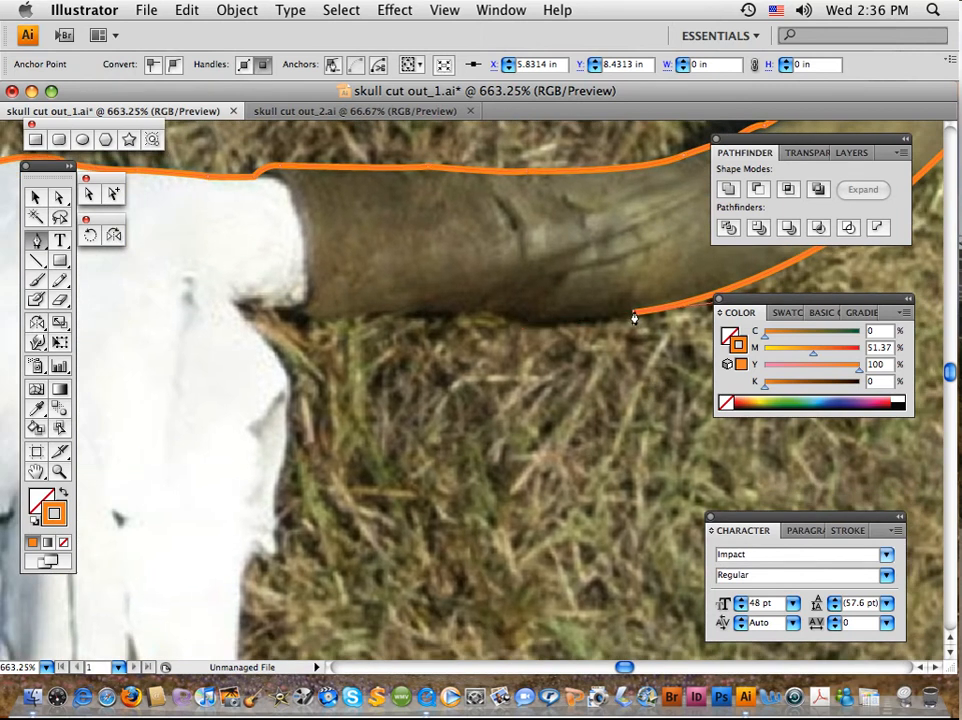
Trace the underside of the right horn's dark base back to the skull, undoing one misplaced anchor
drag(527, 324, 506, 312)
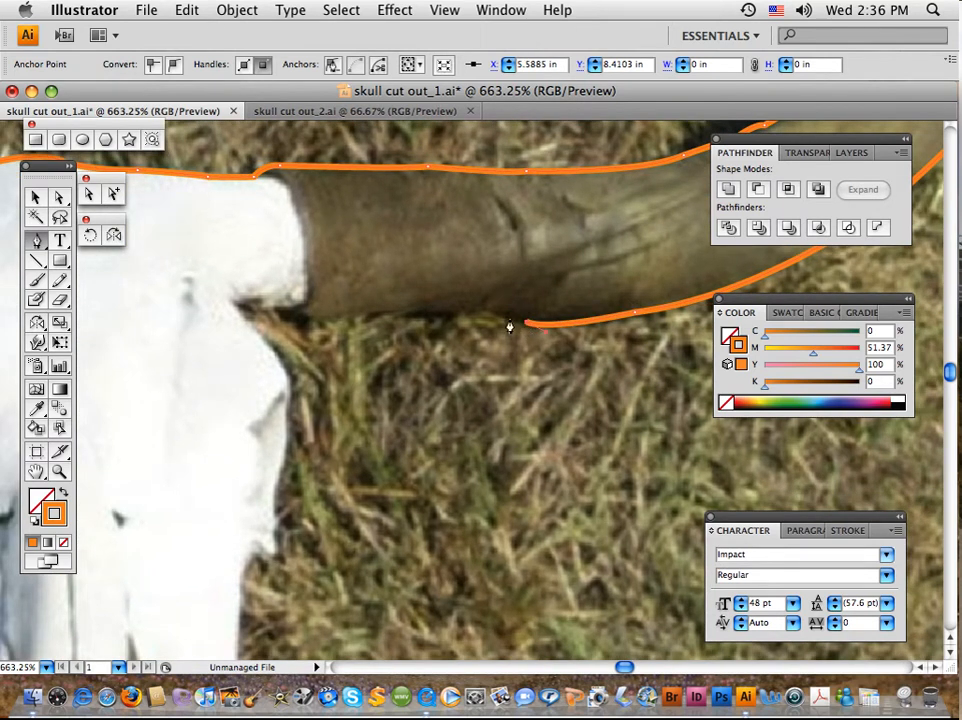
click(507, 320)
click(479, 303)
key(cmd+z)
drag(311, 321, 293, 311)
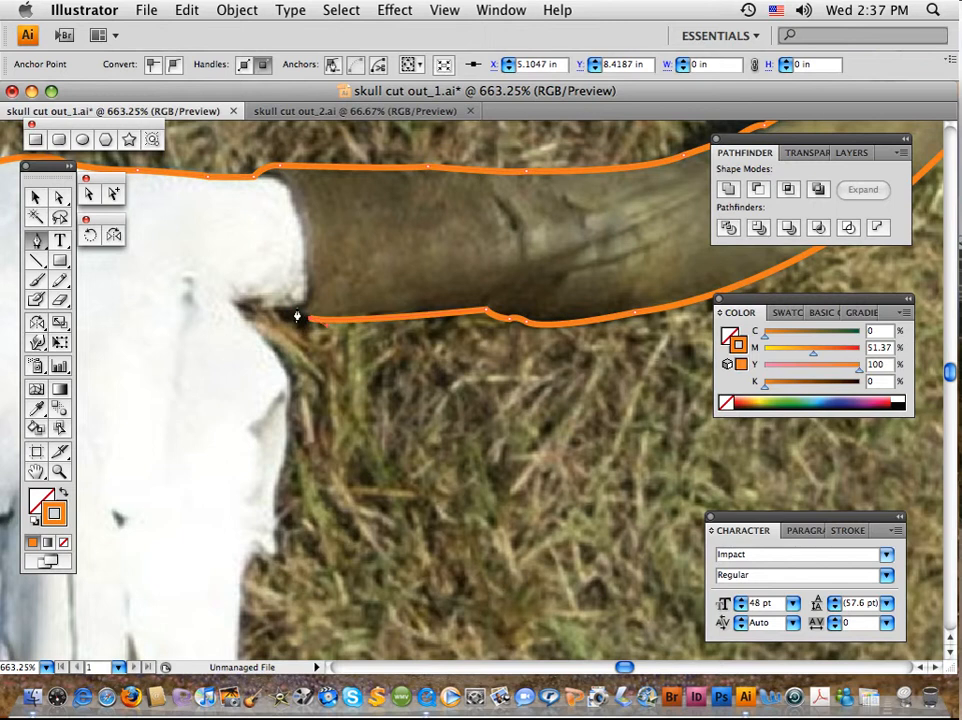
click(294, 310)
Carry the outline into the notch where the right horn's base meets the skull and turn it downwards
click(260, 309)
mouse_move(248, 325)
mouse_down()
mouse_move(266, 358)
mouse_move(273, 354)
mouse_move(250, 328)
mouse_up()
click(249, 321)
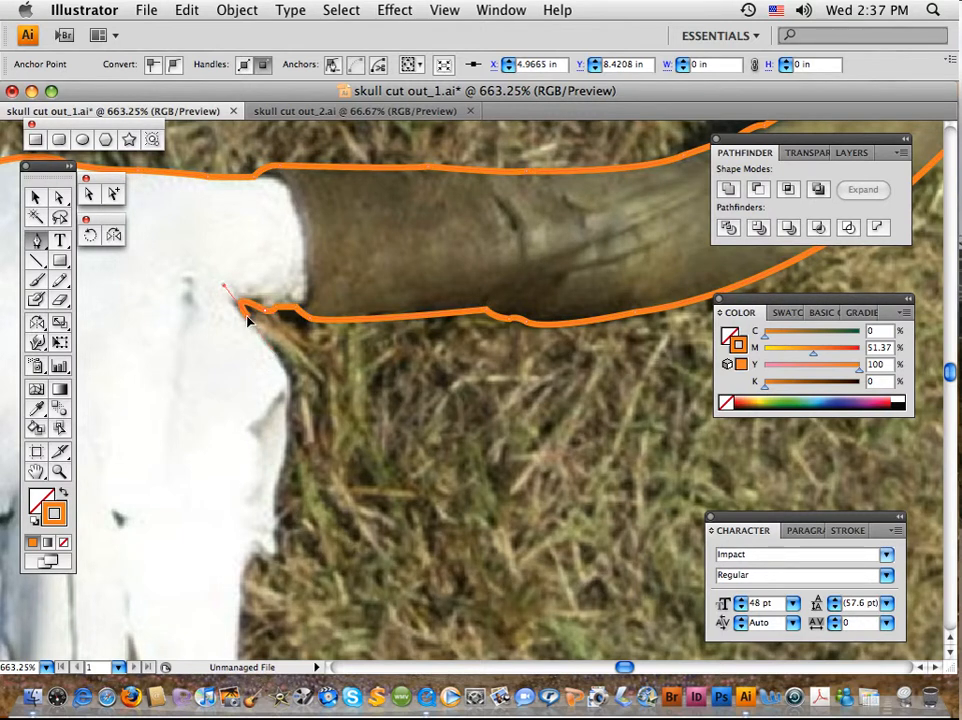
Trace the outline down the skull's right edge, rounding the pointed corner at the bottom of the eye-socket bulge
click(288, 385)
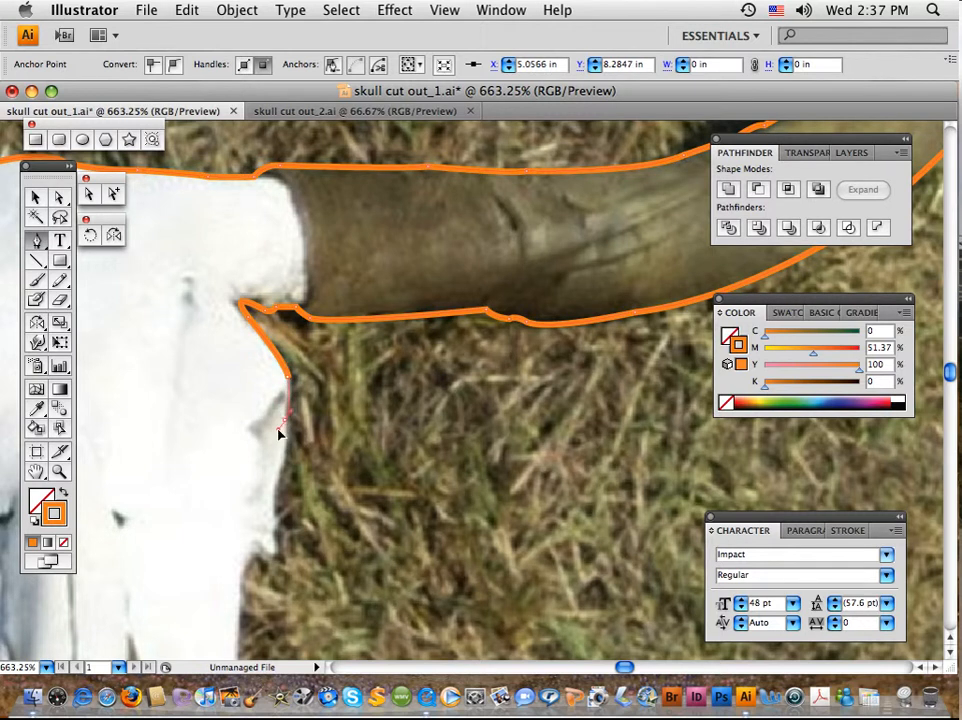
click(281, 432)
drag(278, 473, 277, 485)
click(272, 514)
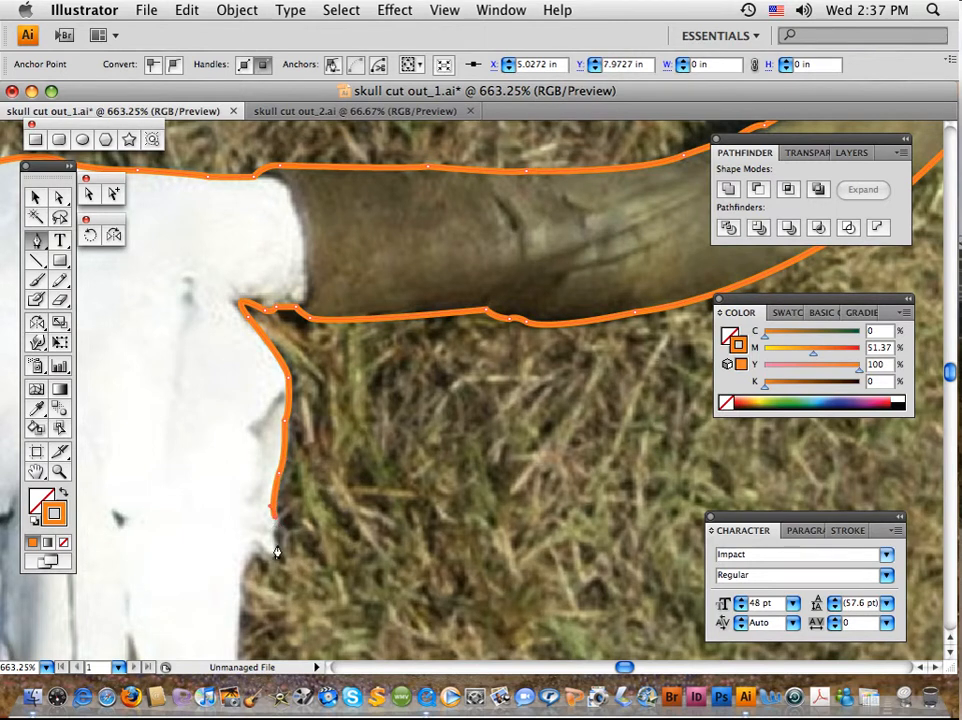
drag(276, 542, 281, 555)
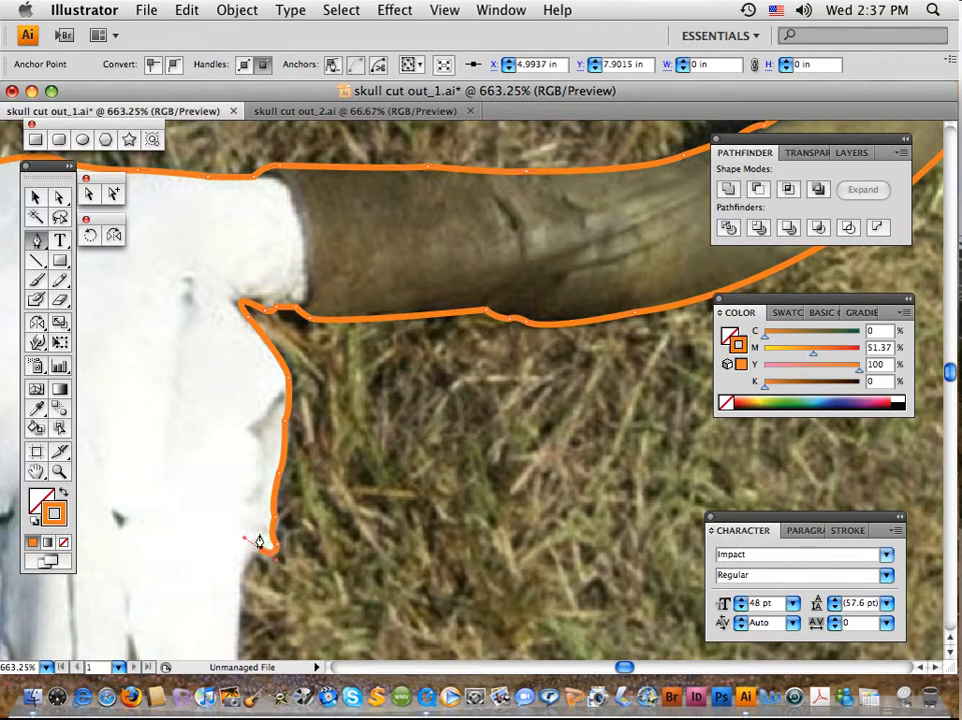
Move the partial orange outline off the photo onto the empty canvas beside the artboard
drag(213, 462, 586, 333)
drag(605, 537, 593, 408)
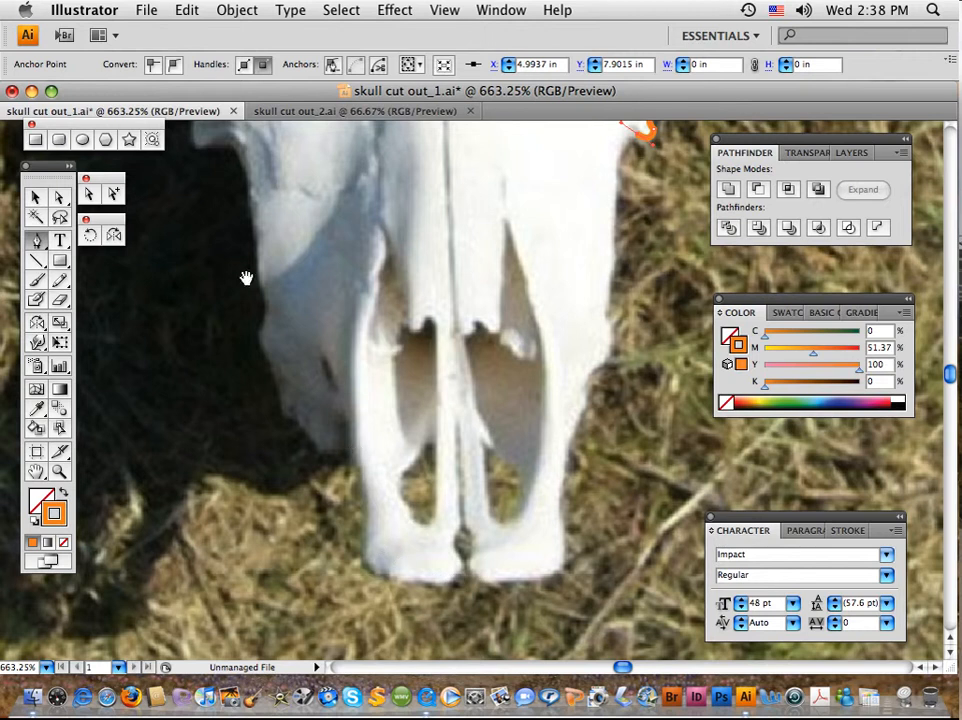
drag(253, 186, 499, 445)
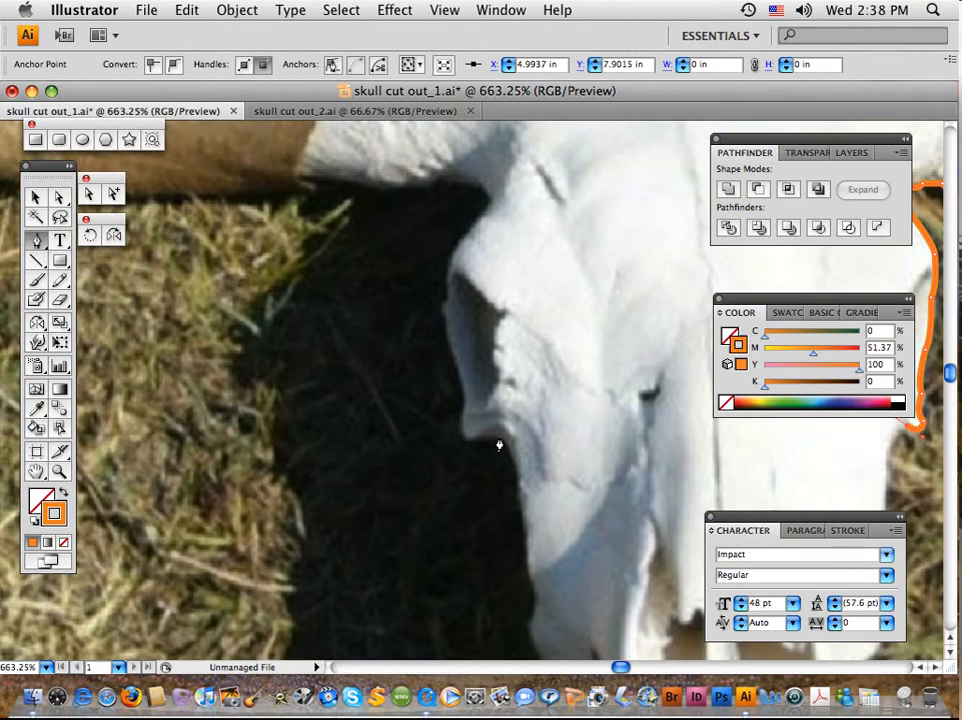
drag(337, 204, 270, 369)
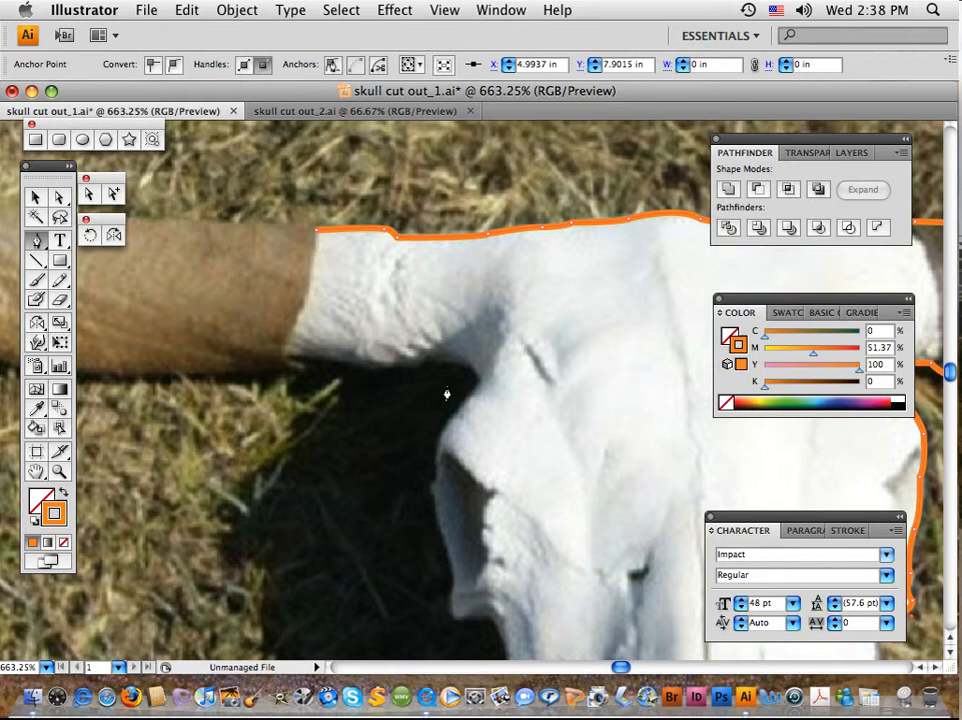
key(super+0)
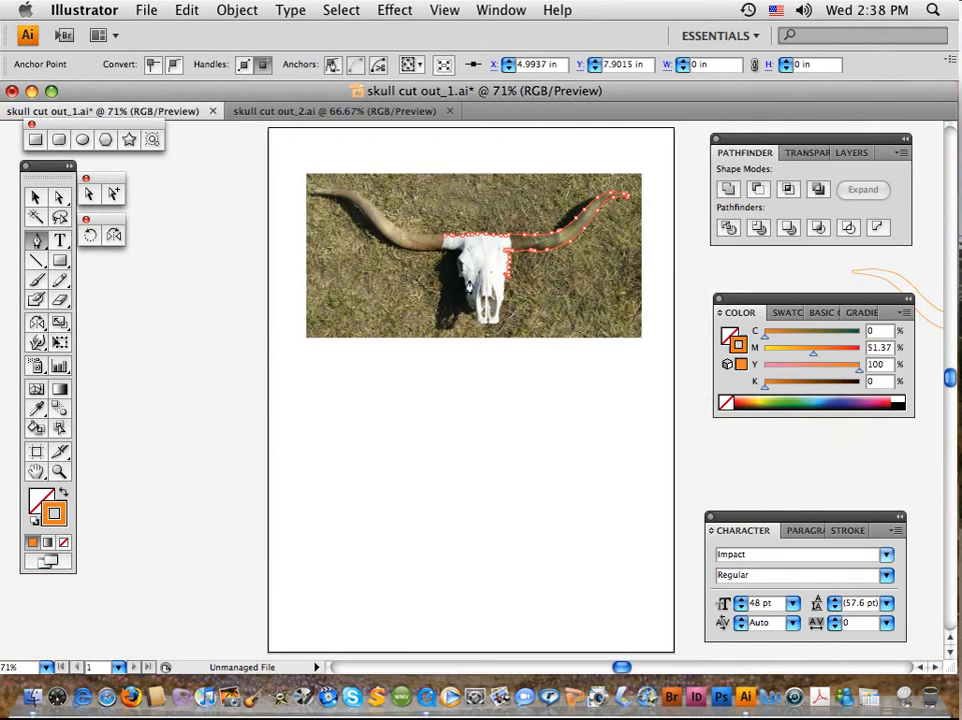
click(35, 197)
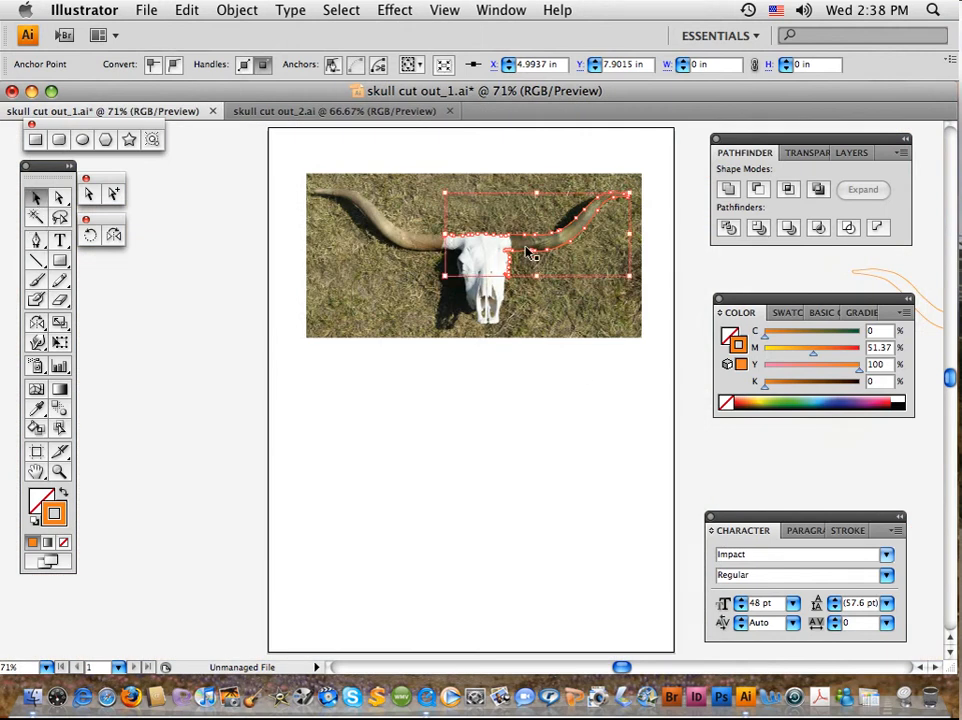
drag(535, 245, 147, 363)
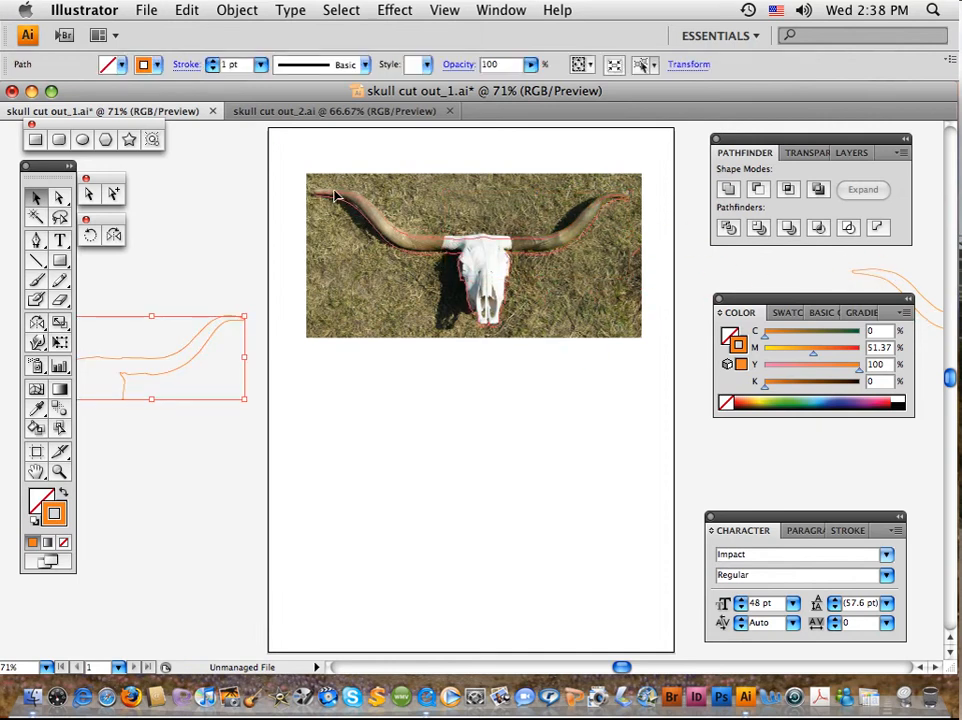
Move the completed skull outline below the photo and back, aligning it over the skull in the photo
drag(336, 195, 327, 371)
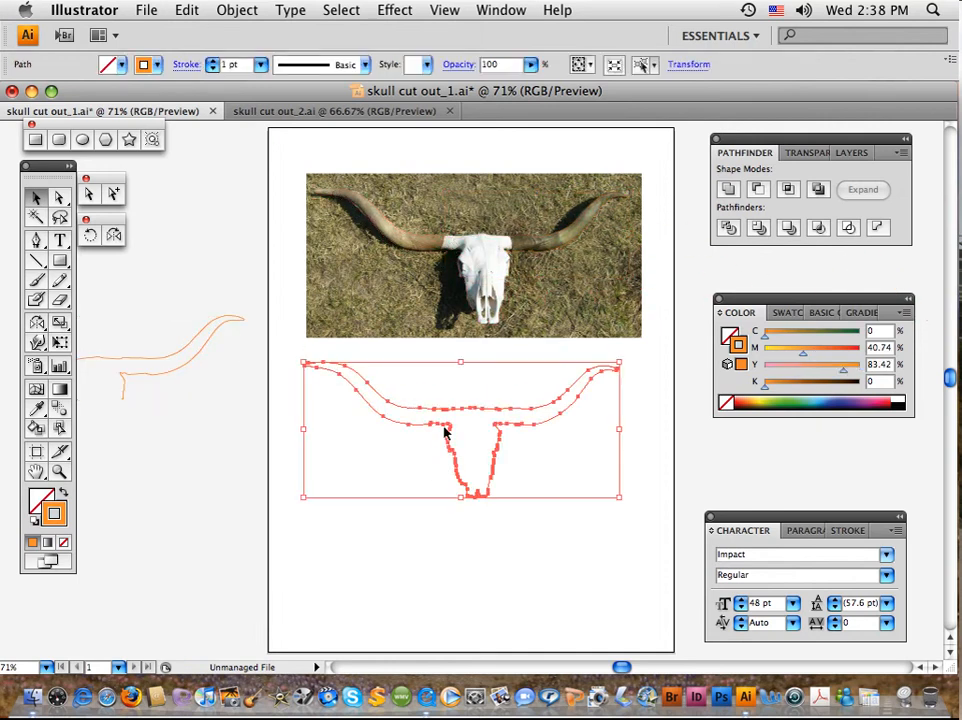
click(434, 441)
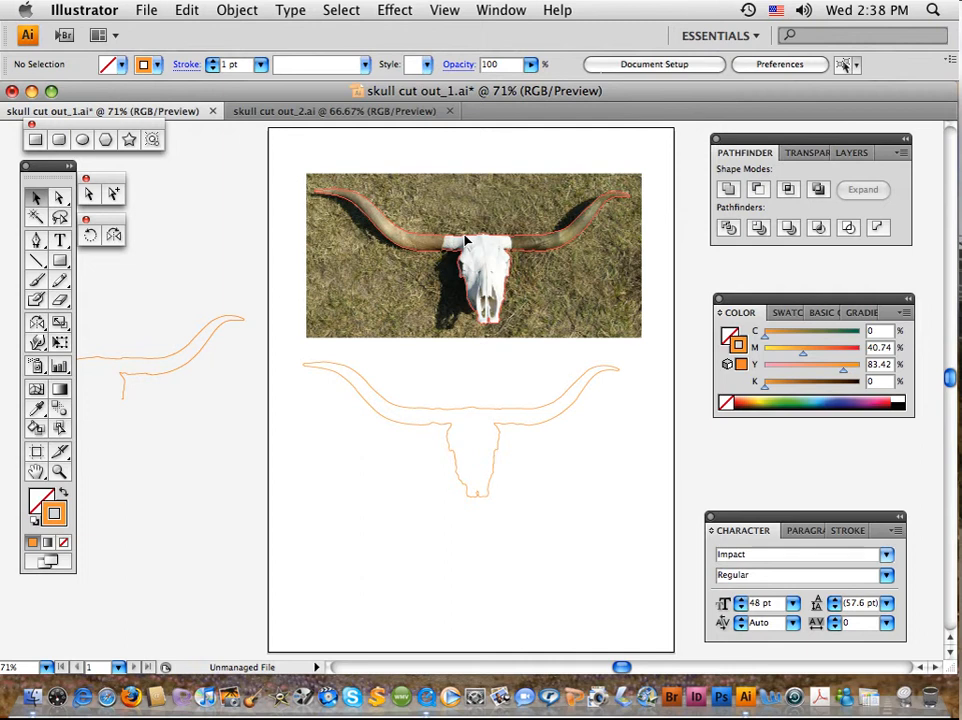
drag(465, 240, 466, 240)
click(483, 437)
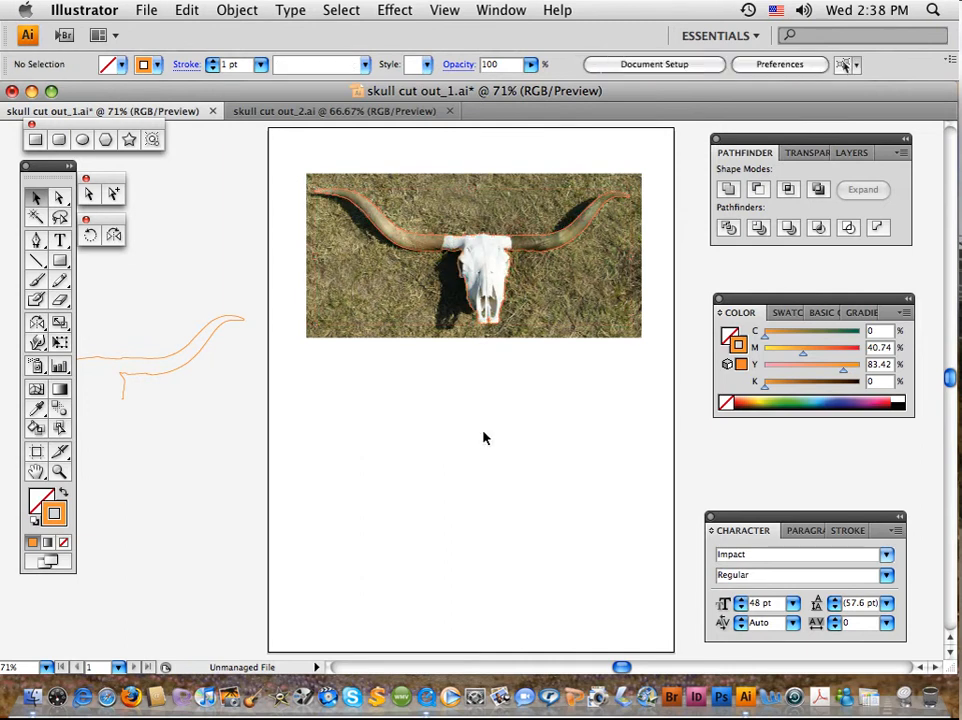
click(540, 245)
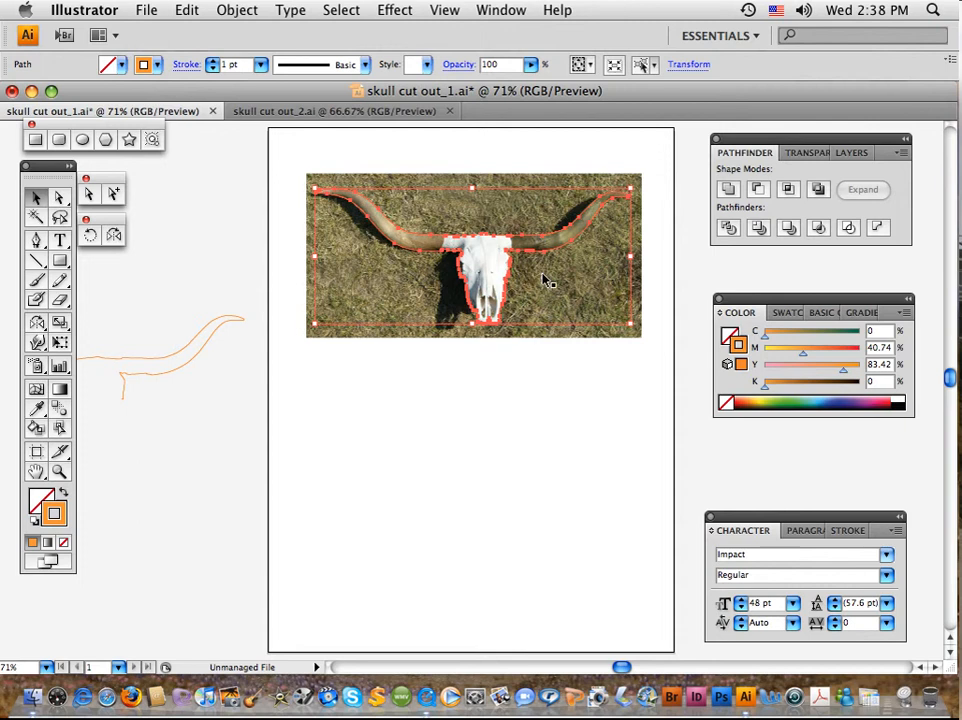
click(565, 412)
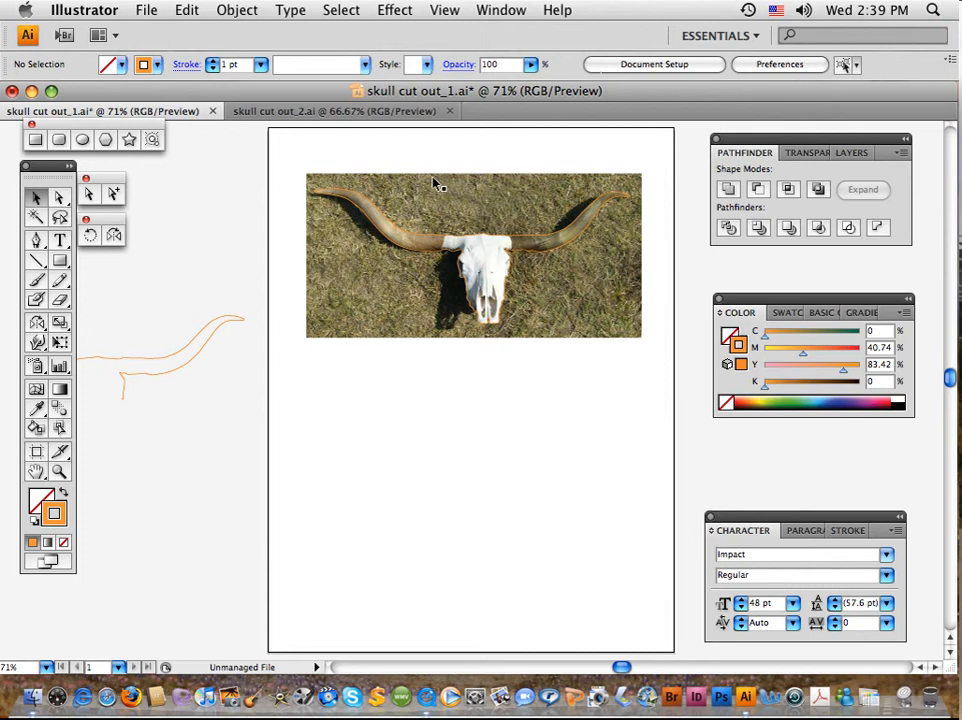
Select the photo together with the completed outline and make a clipping mask that cuts out the skull
click(432, 189)
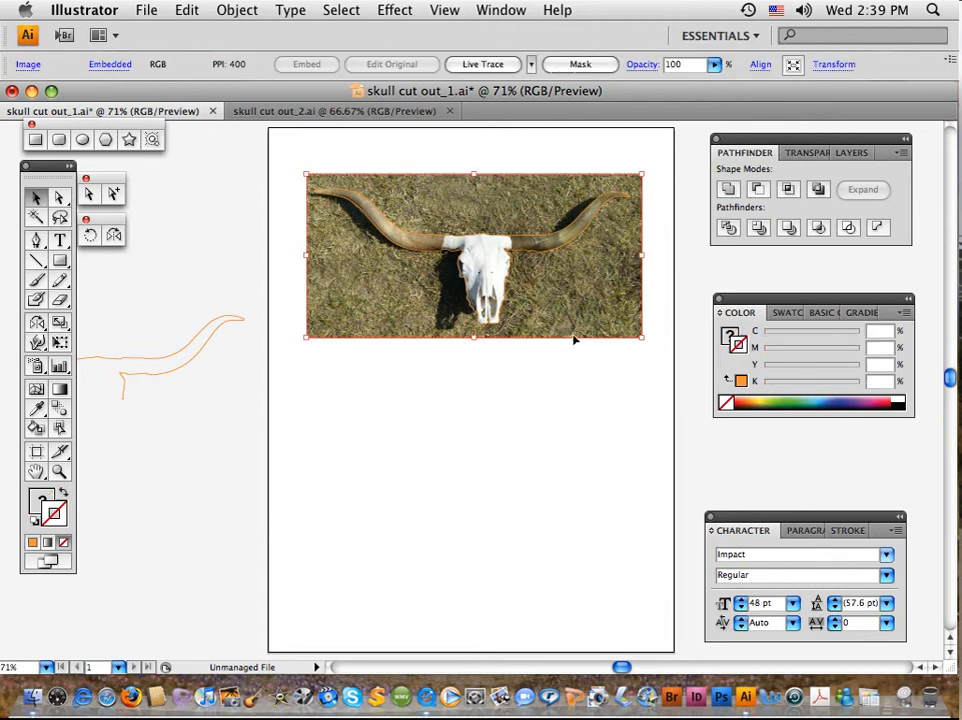
click(403, 152)
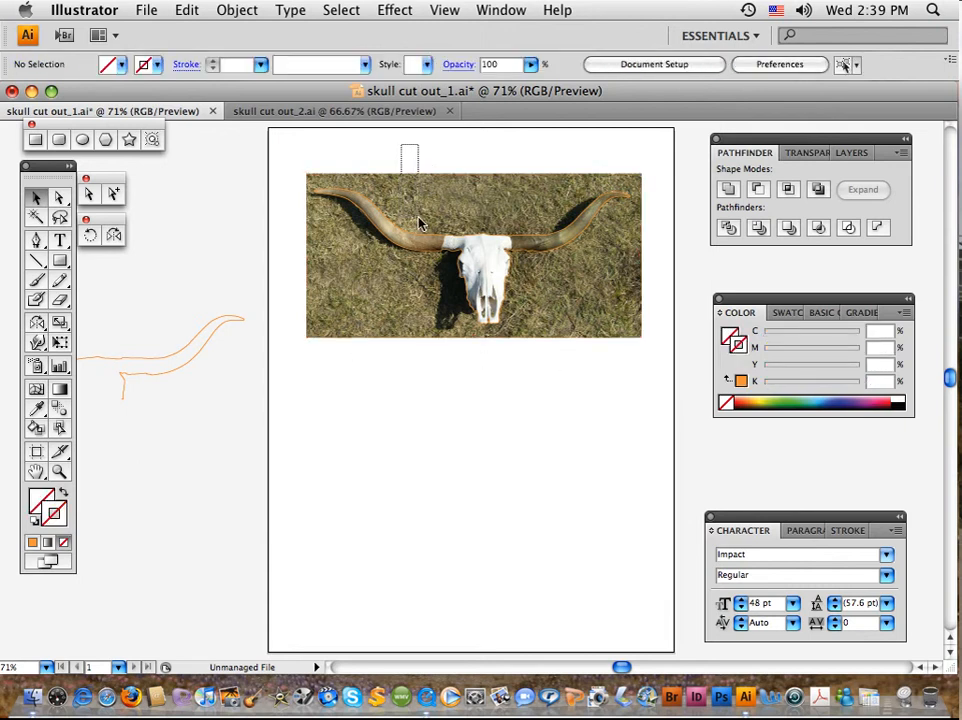
drag(419, 218, 423, 268)
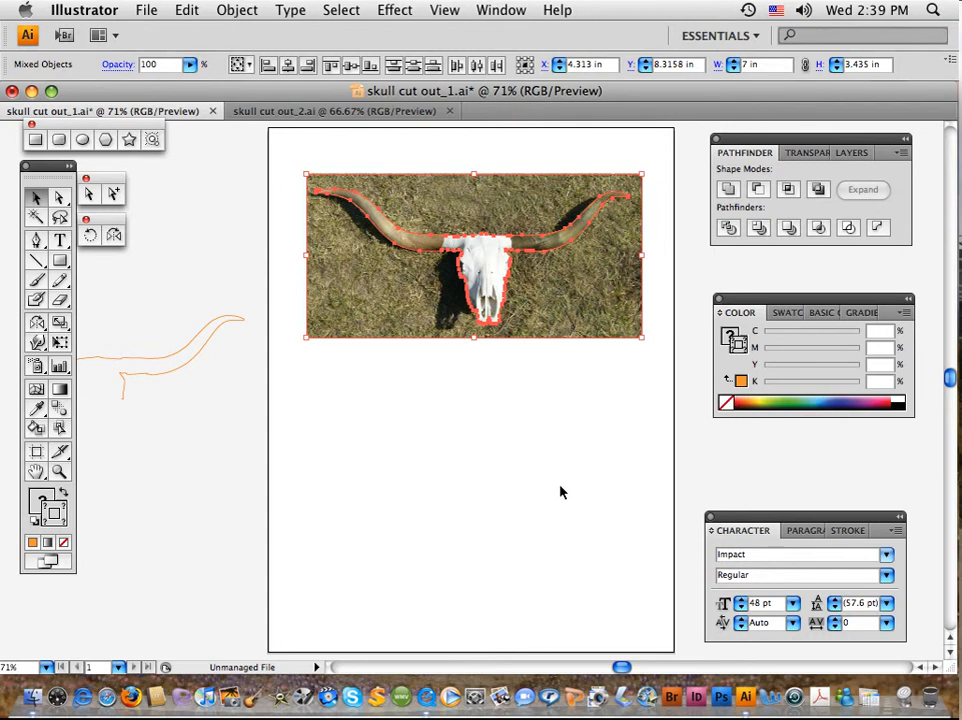
key(super)
key(super+7)
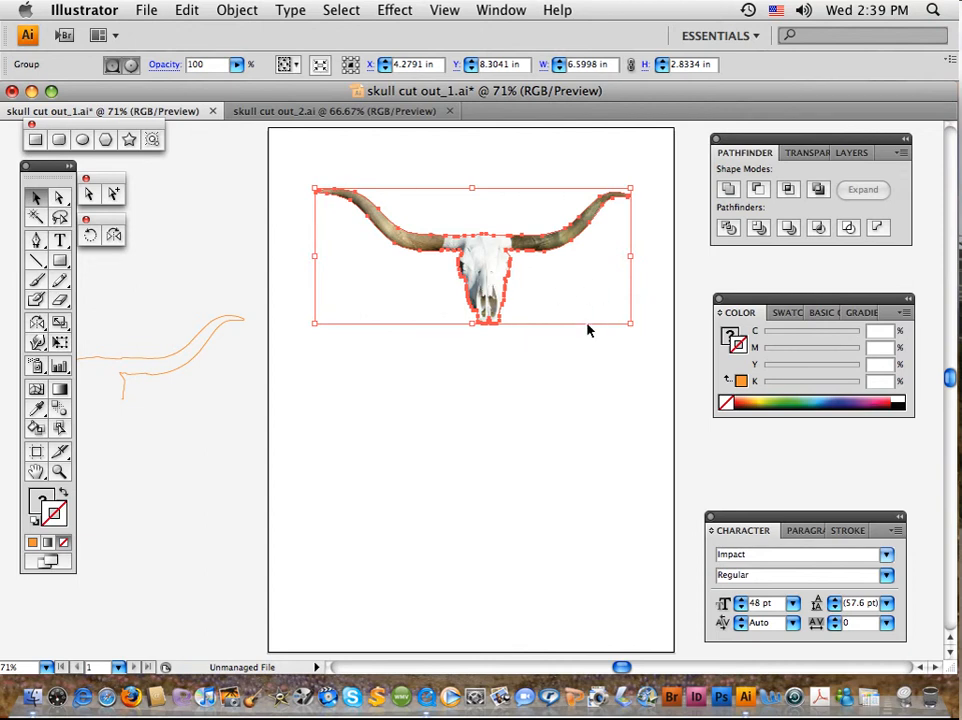
click(566, 387)
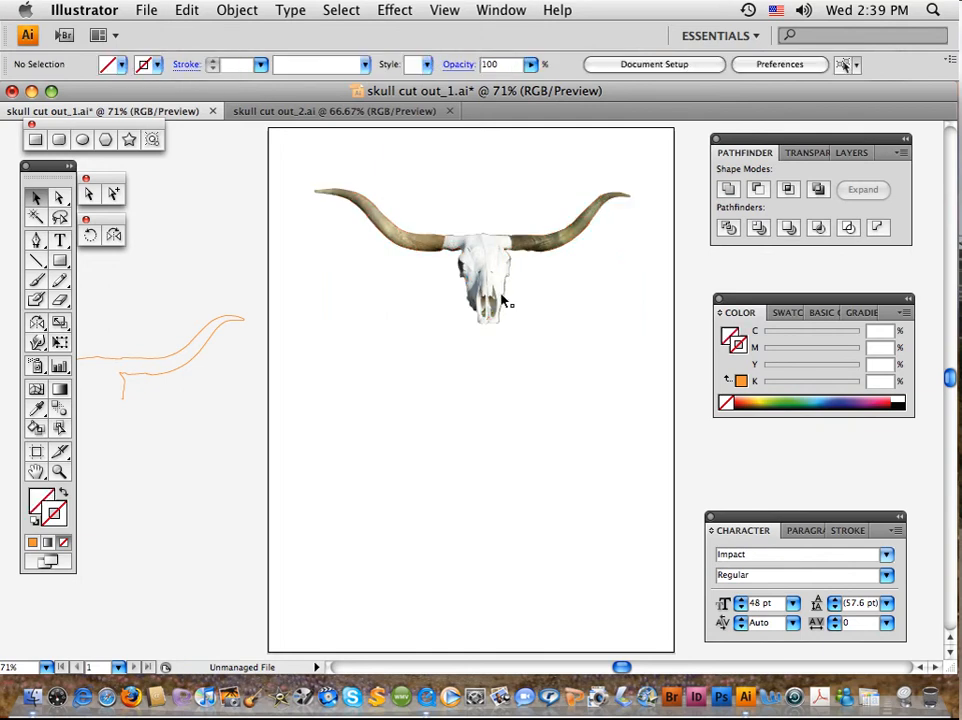
Select the cut-out skull, copy it, and shift the skull slightly up and to the left on the artboard
drag(410, 360, 474, 232)
key(super+c)
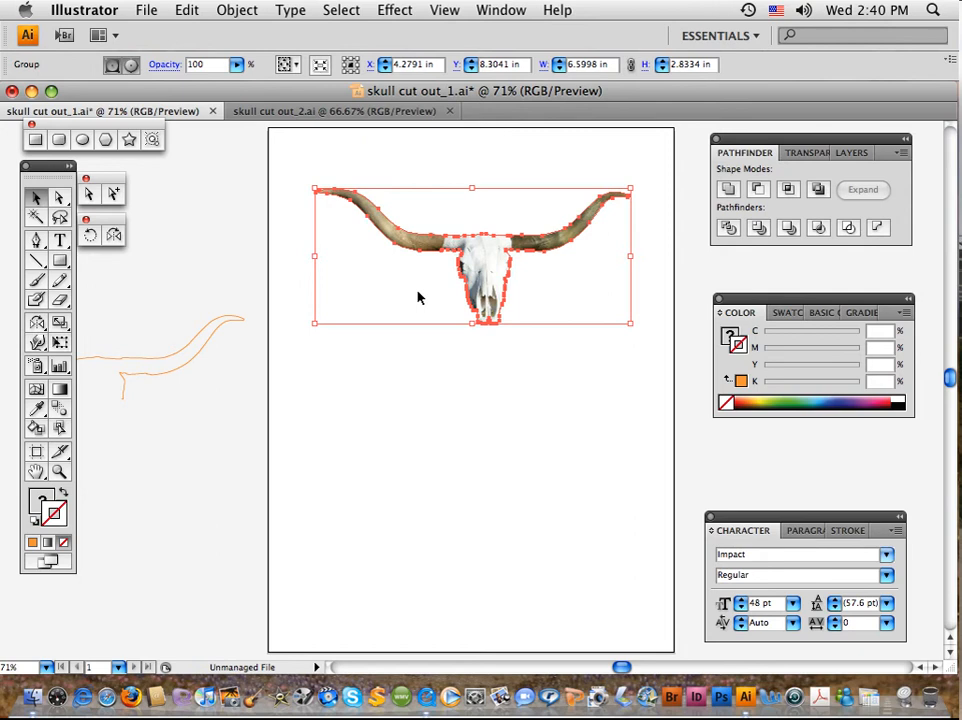
click(466, 348)
drag(503, 301, 489, 263)
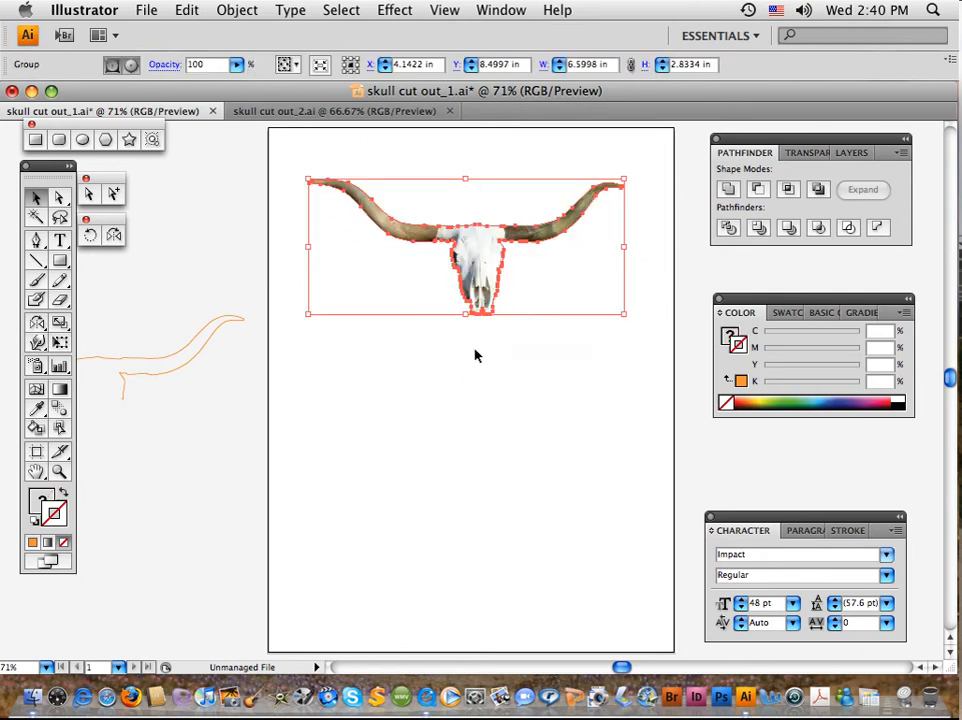
Close the skull cut out_2.ai document and move the cut-out skull down to the middle of the artboard
click(450, 111)
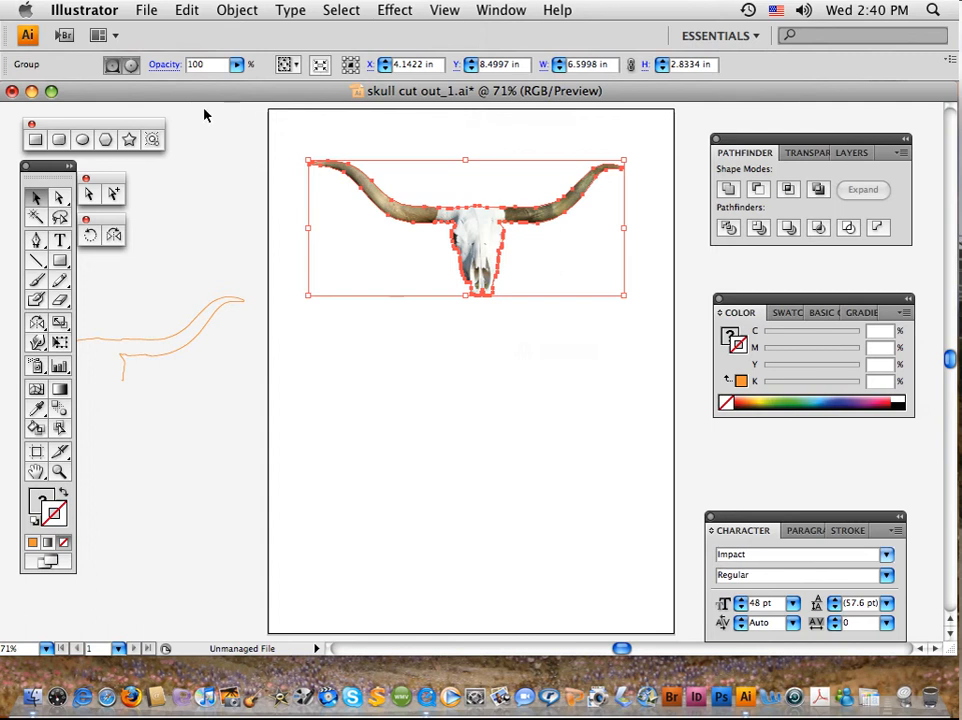
mouse_move(264, 92)
mouse_down()
mouse_move(264, 174)
mouse_move(255, 97)
mouse_move(265, 98)
mouse_up()
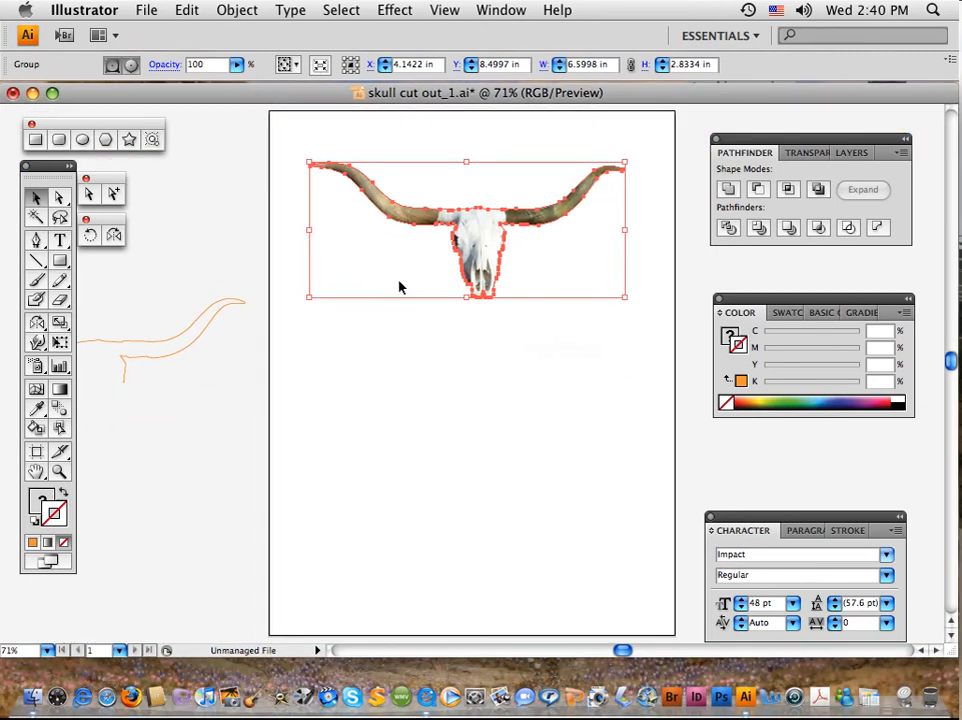
drag(466, 238, 494, 337)
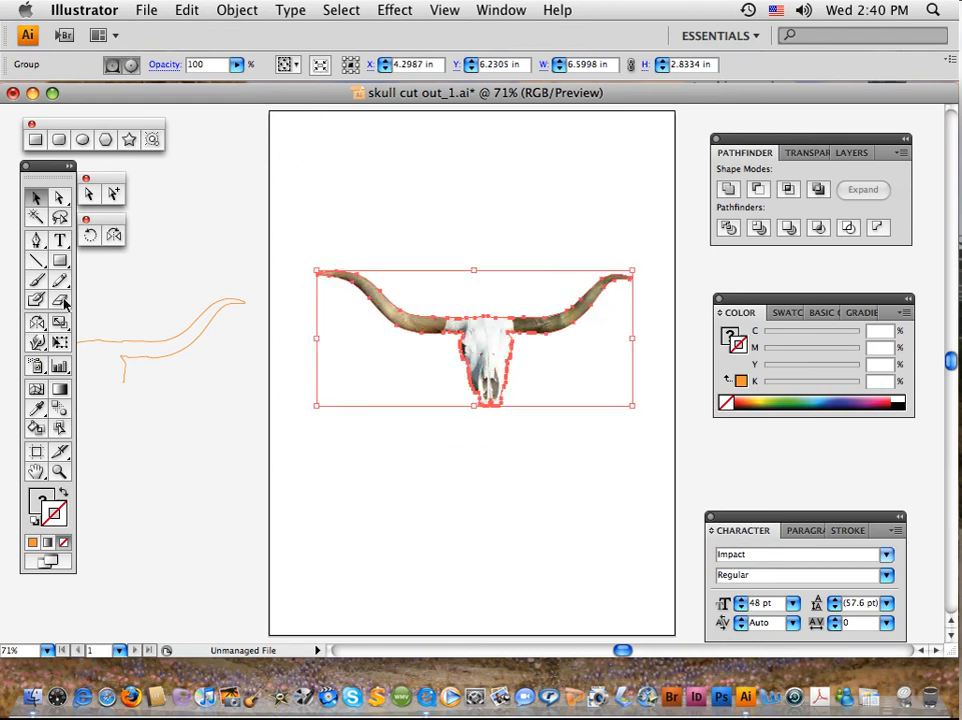
click(93, 275)
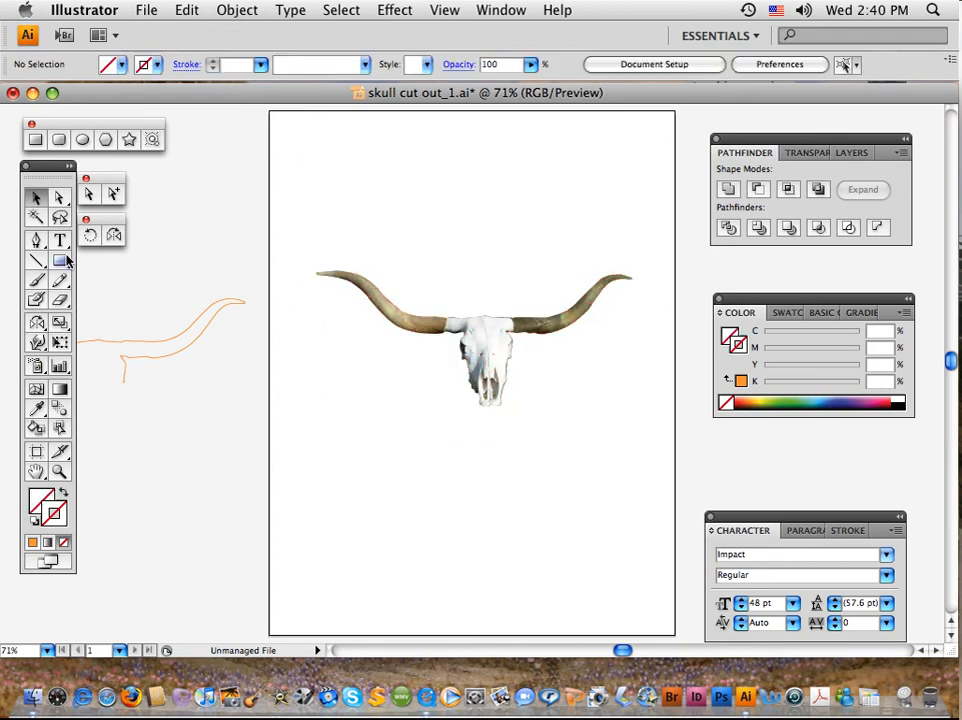
Draw a tall rectangle over the skull and fill it with brown C=30 M=50 Y=75 K=10, without a stroke
click(62, 260)
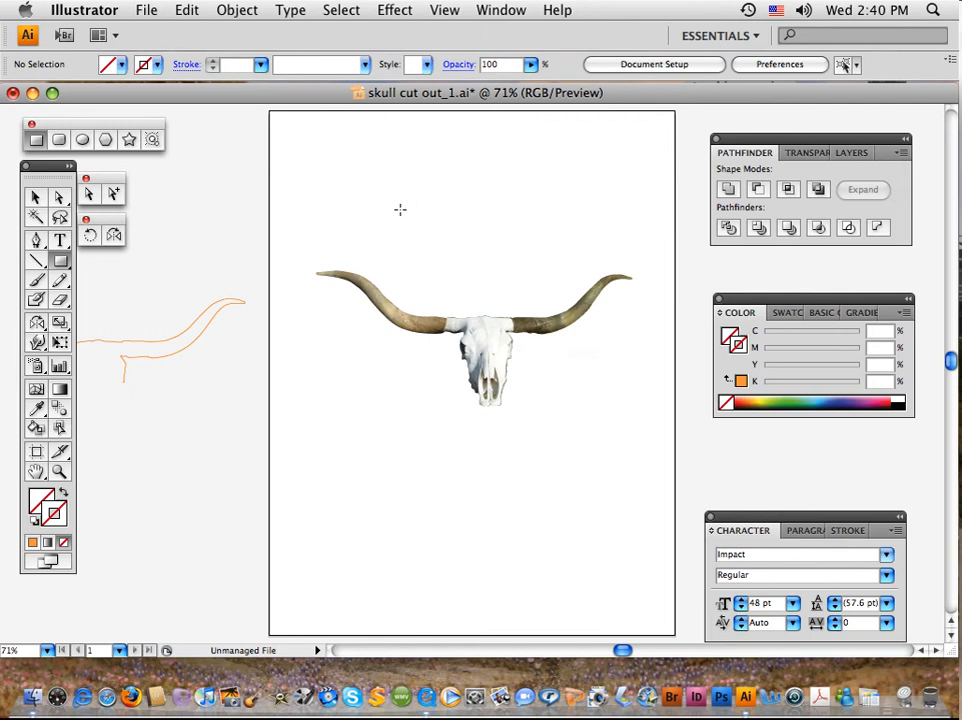
drag(400, 209, 571, 521)
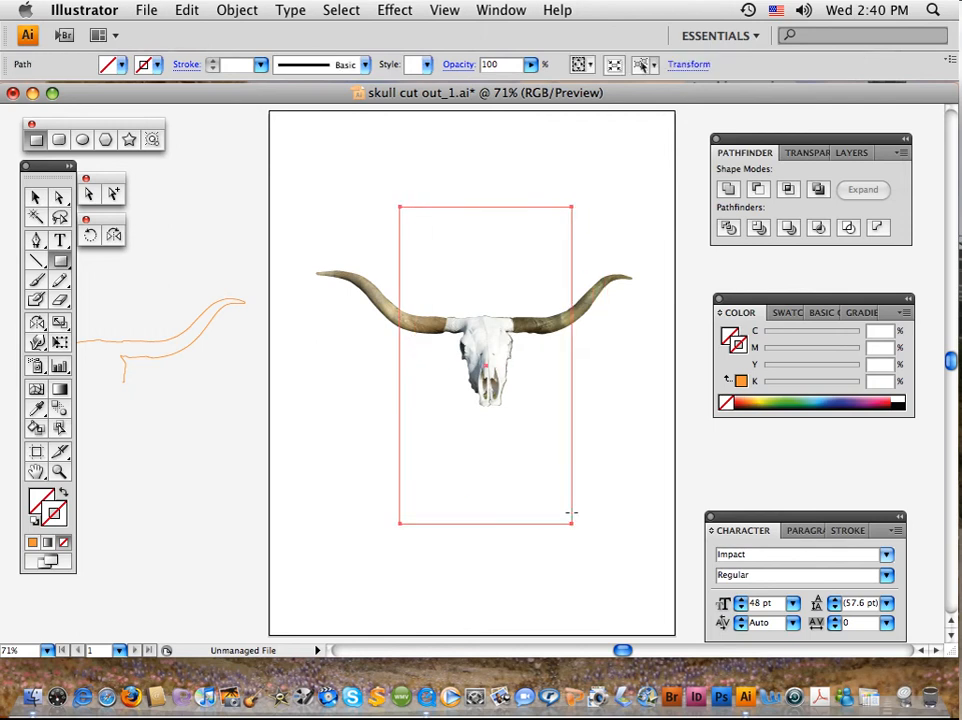
click(791, 314)
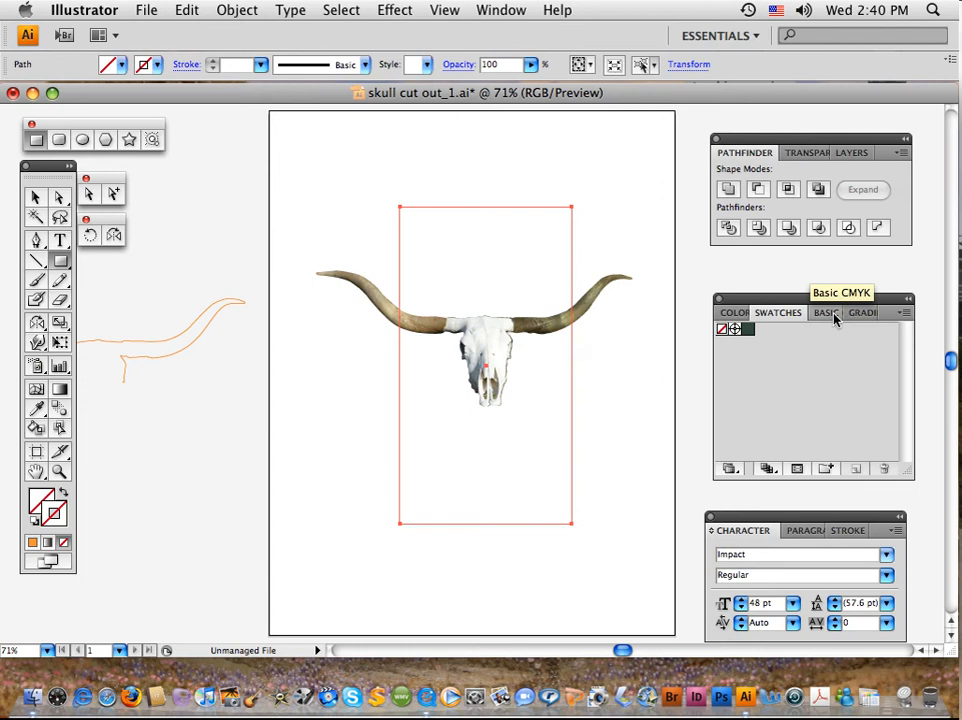
click(833, 314)
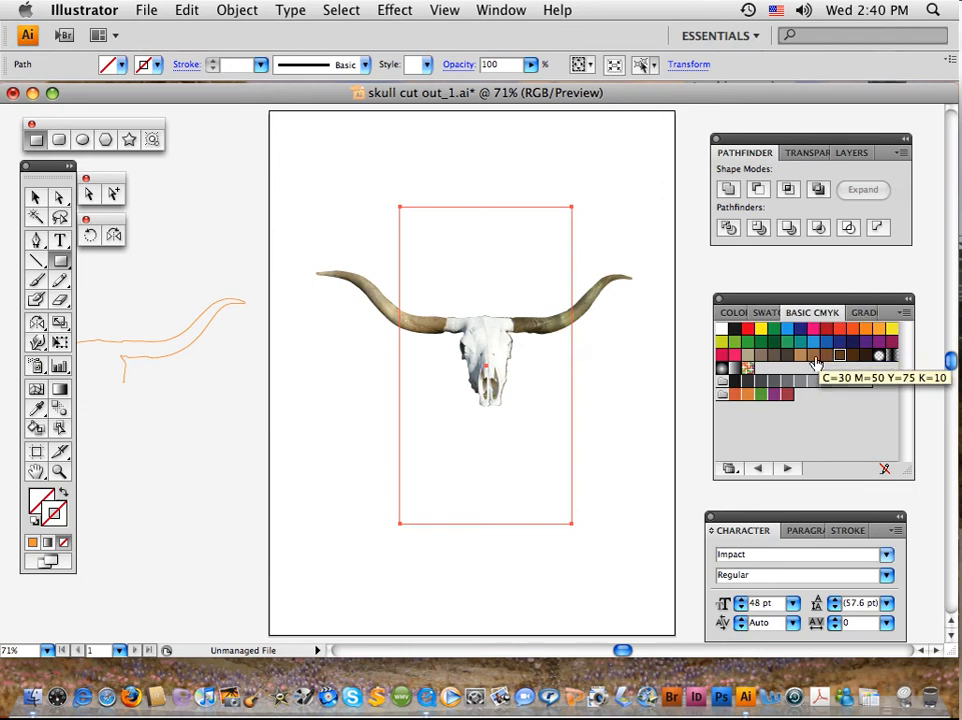
click(814, 357)
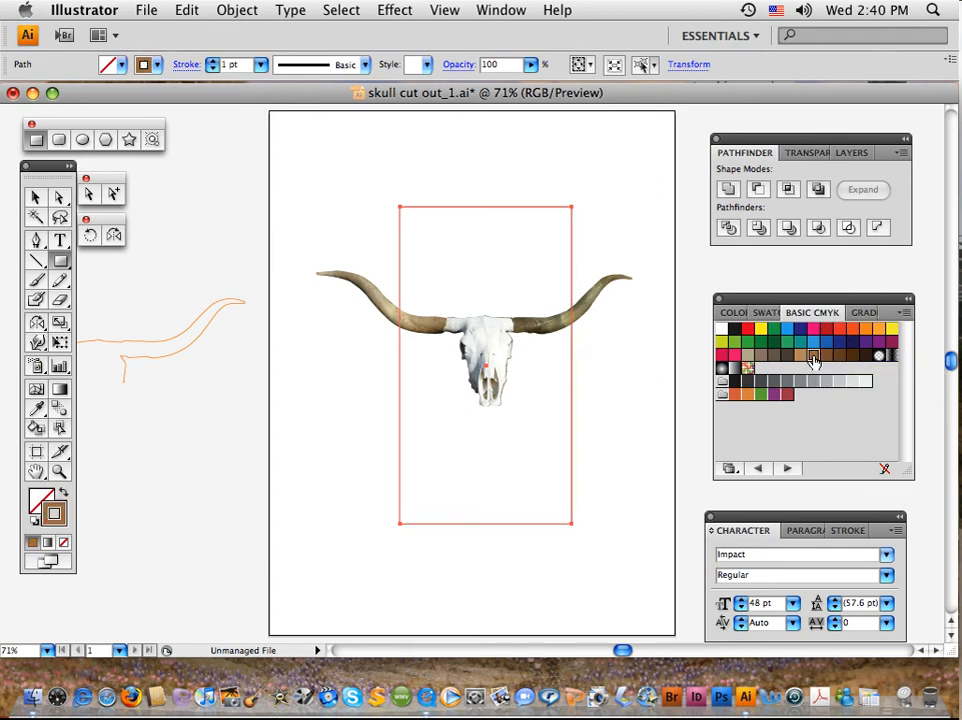
click(62, 494)
click(40, 503)
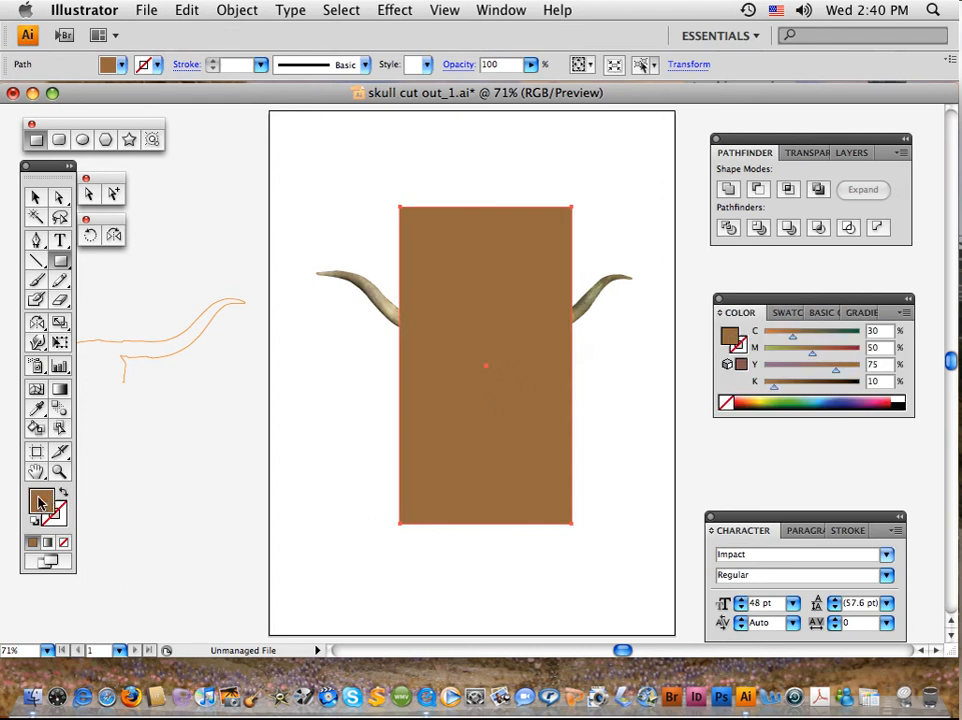
Send the brown rectangle to the back, behind the cut-out skull
key(v)
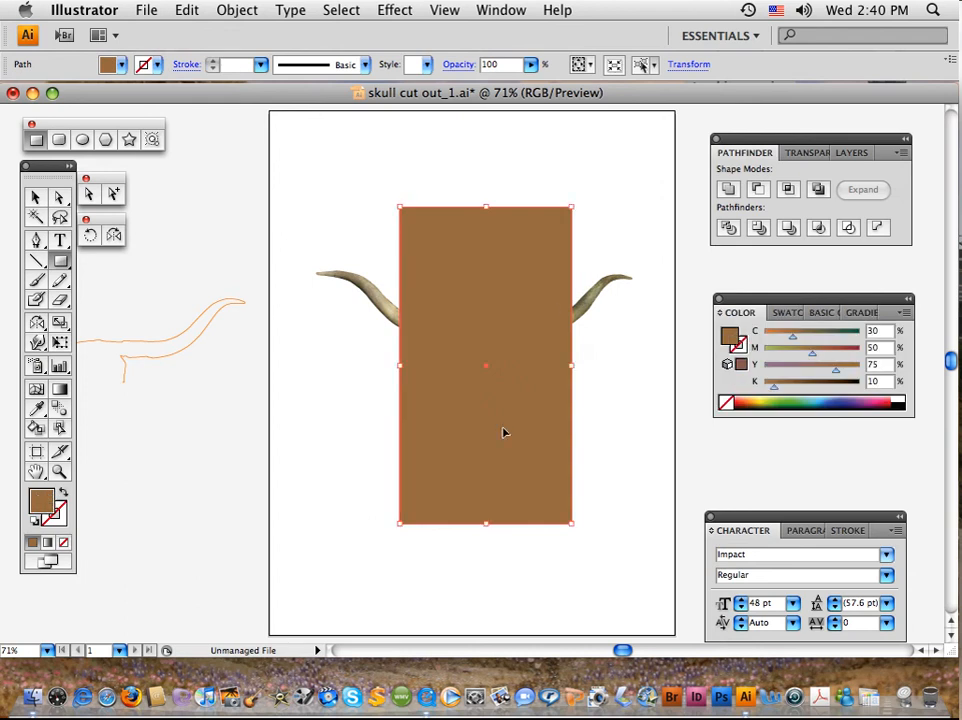
key(super+shift+bracketleft)
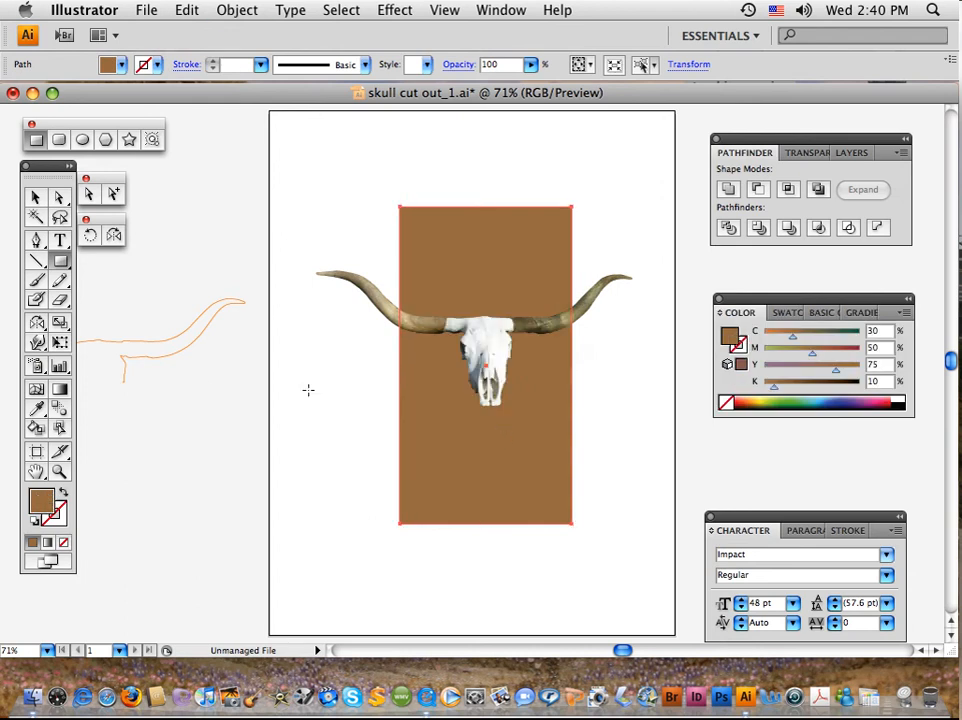
click(35, 198)
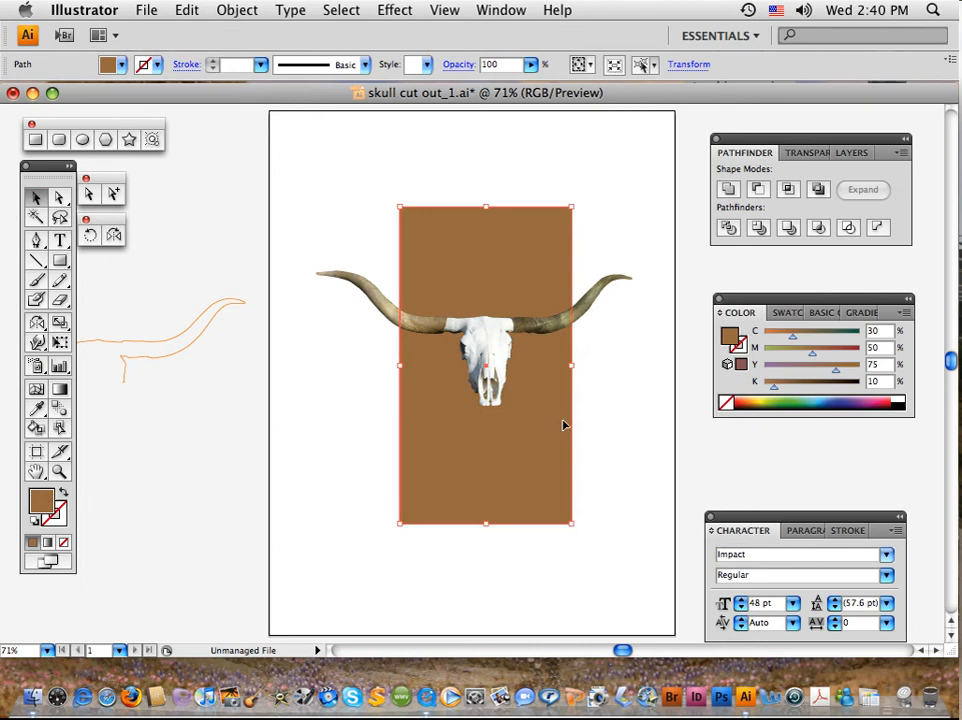
Draw a wide horizontal rectangle across the skull and the brown rectangle, and fill it with the orange Basic CMYK swatch
click(629, 451)
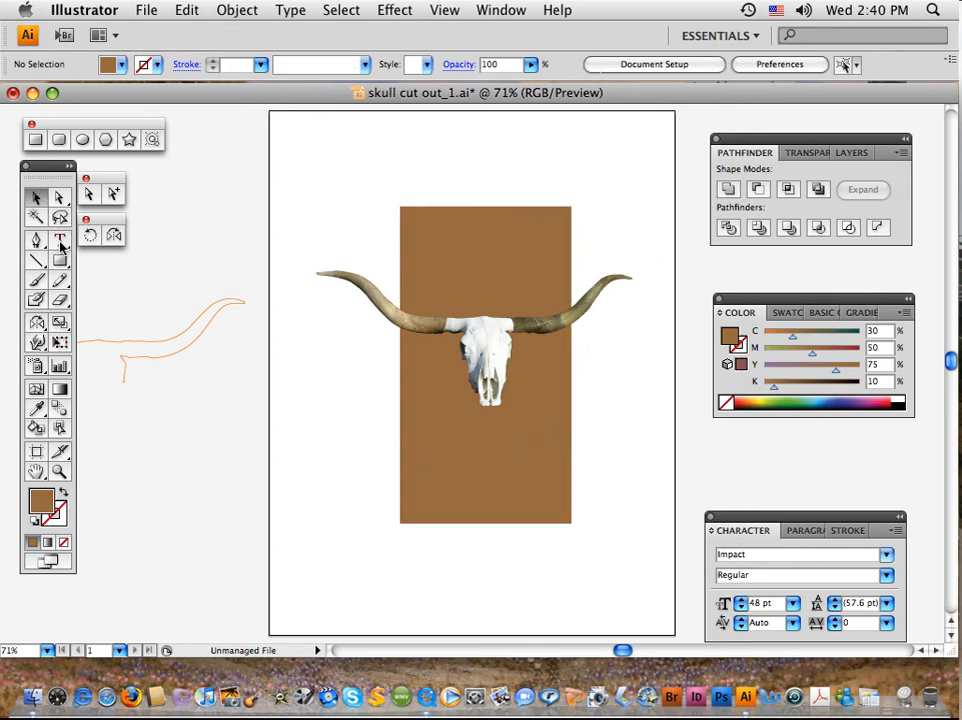
click(35, 139)
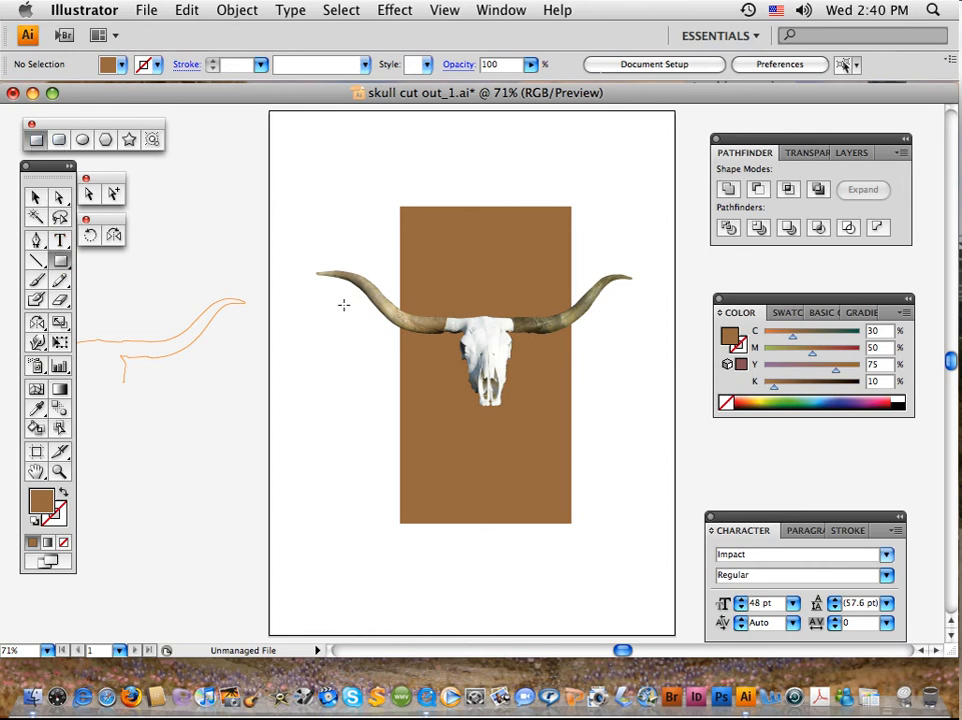
drag(343, 304, 635, 353)
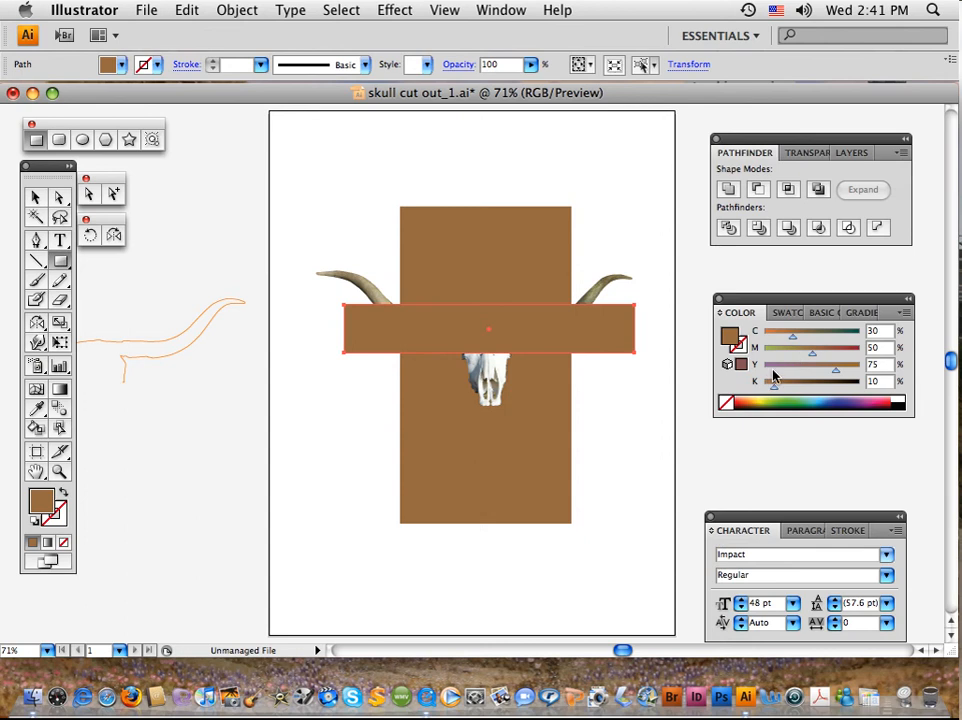
click(820, 313)
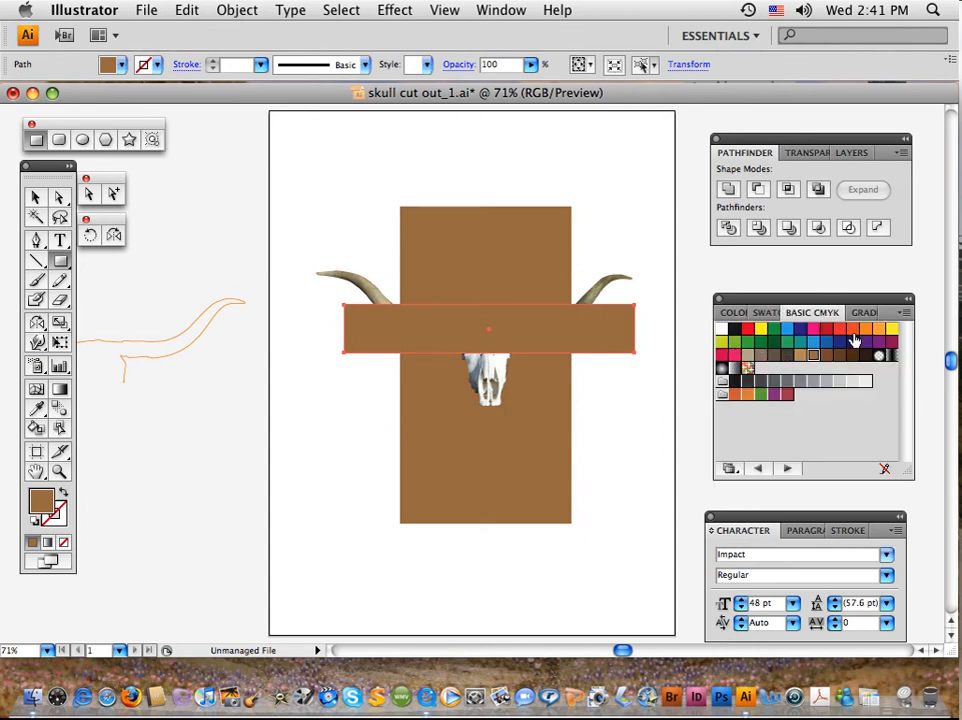
click(866, 330)
Send the orange and brown rectangles together to the back, behind the cut-out skull, and deselect everything
click(36, 197)
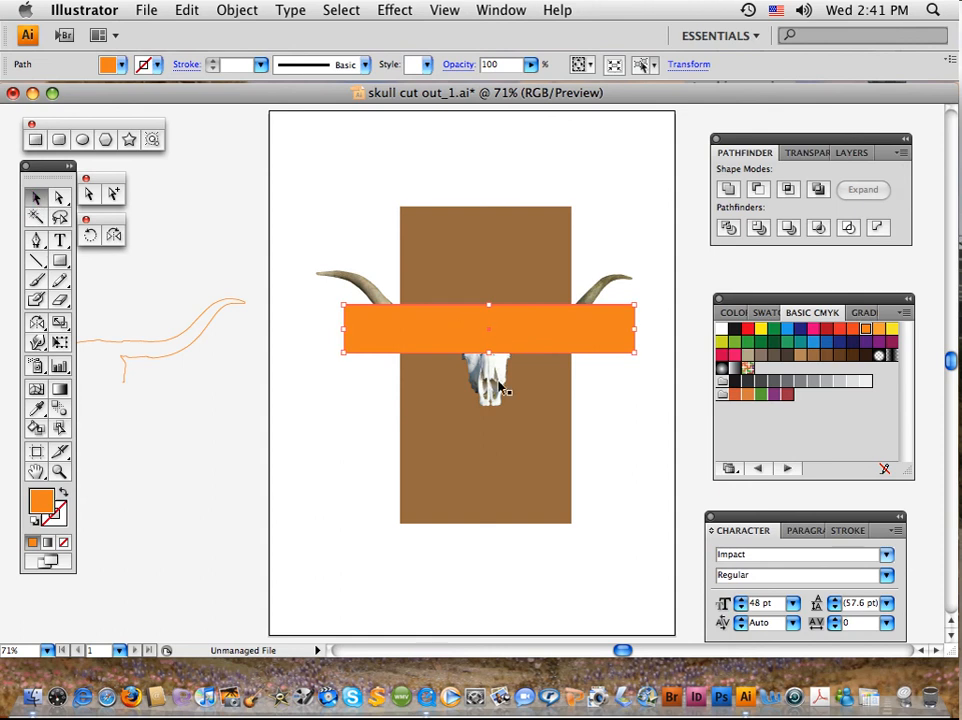
shift+click(552, 259)
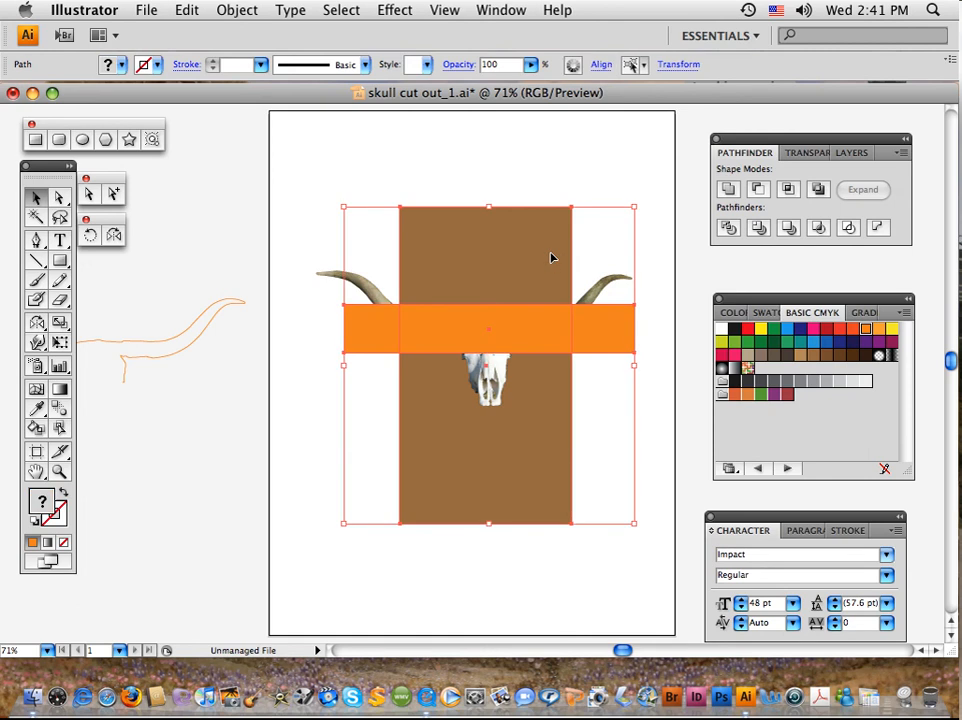
key(super+shift+bracketleft)
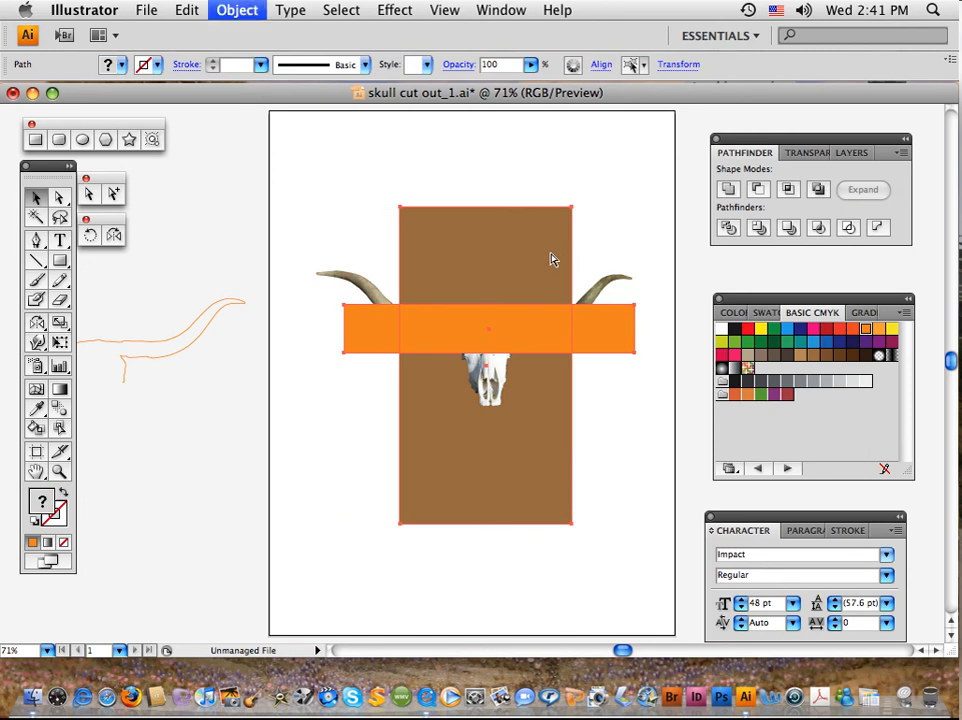
click(620, 584)
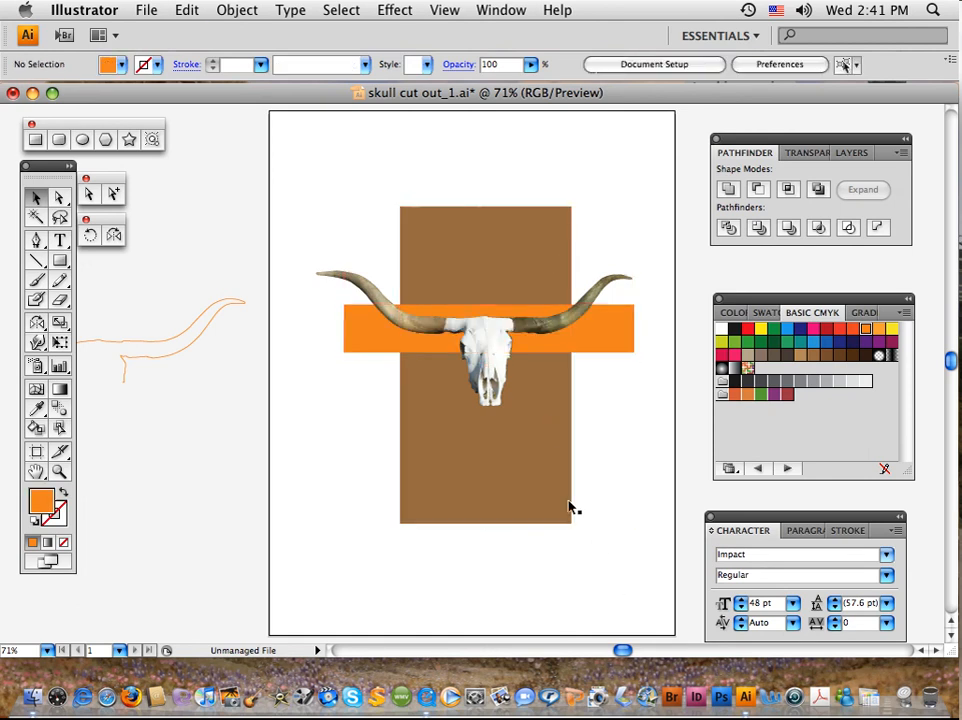